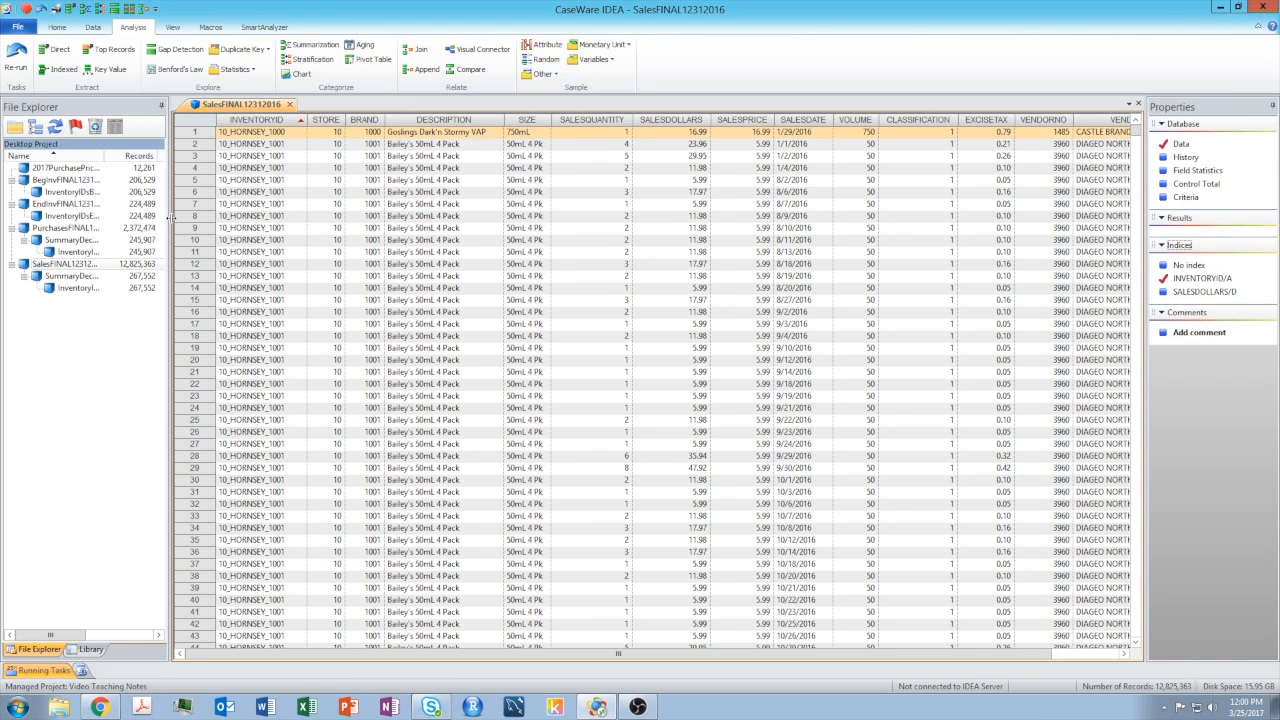
- Widen the File Explorer's Name column to fit the full database names, and narrow the pane to that column
drag(199, 216, 310, 216)
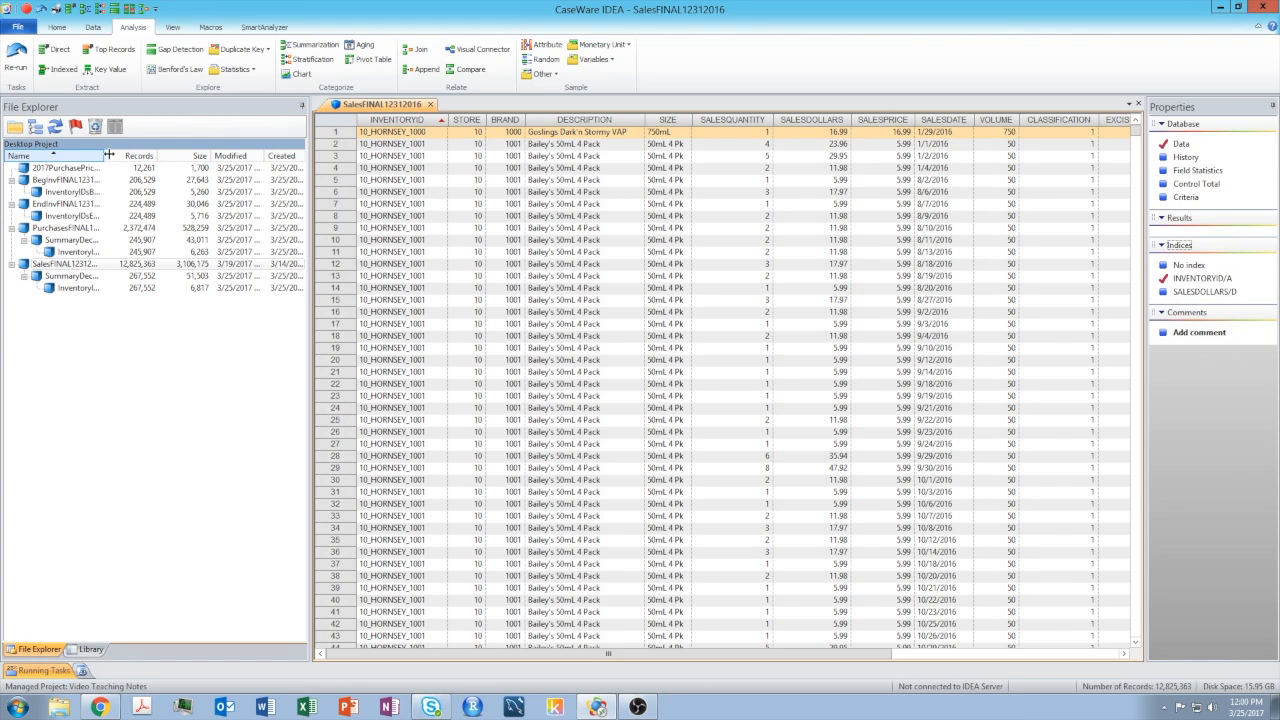
drag(141, 156, 181, 156)
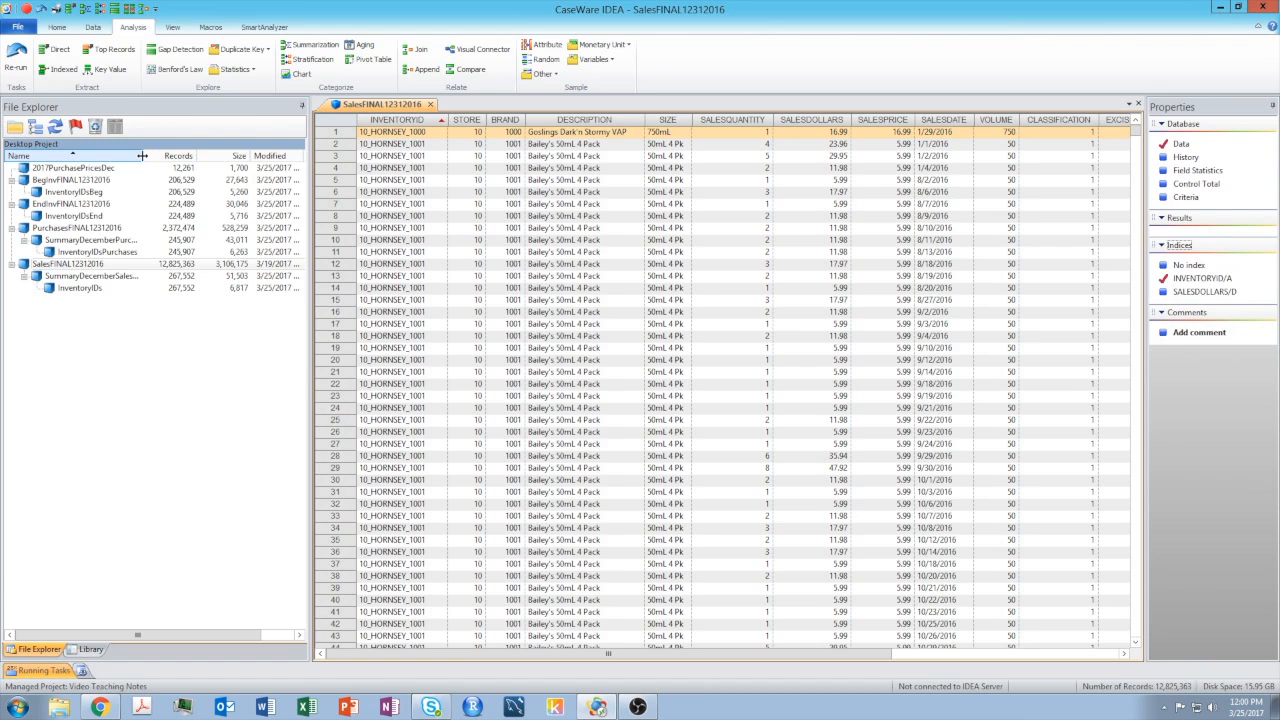
drag(168, 156, 195, 156)
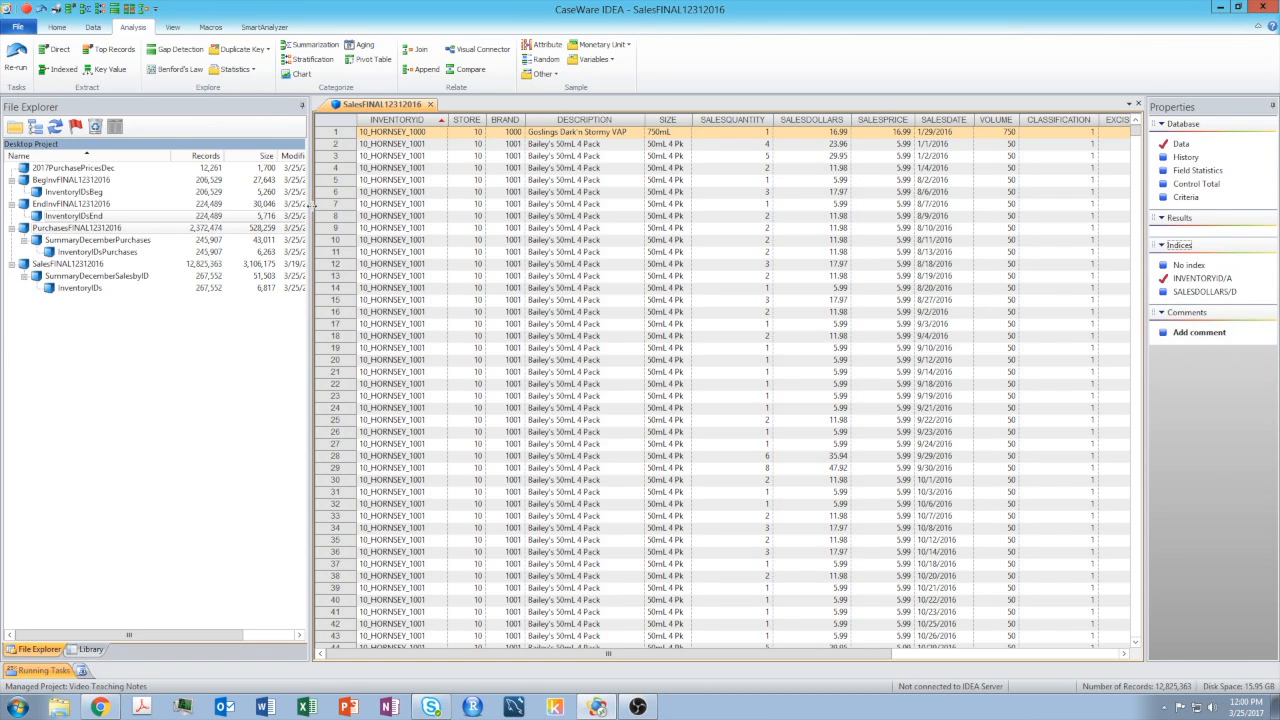
drag(312, 207, 185, 204)
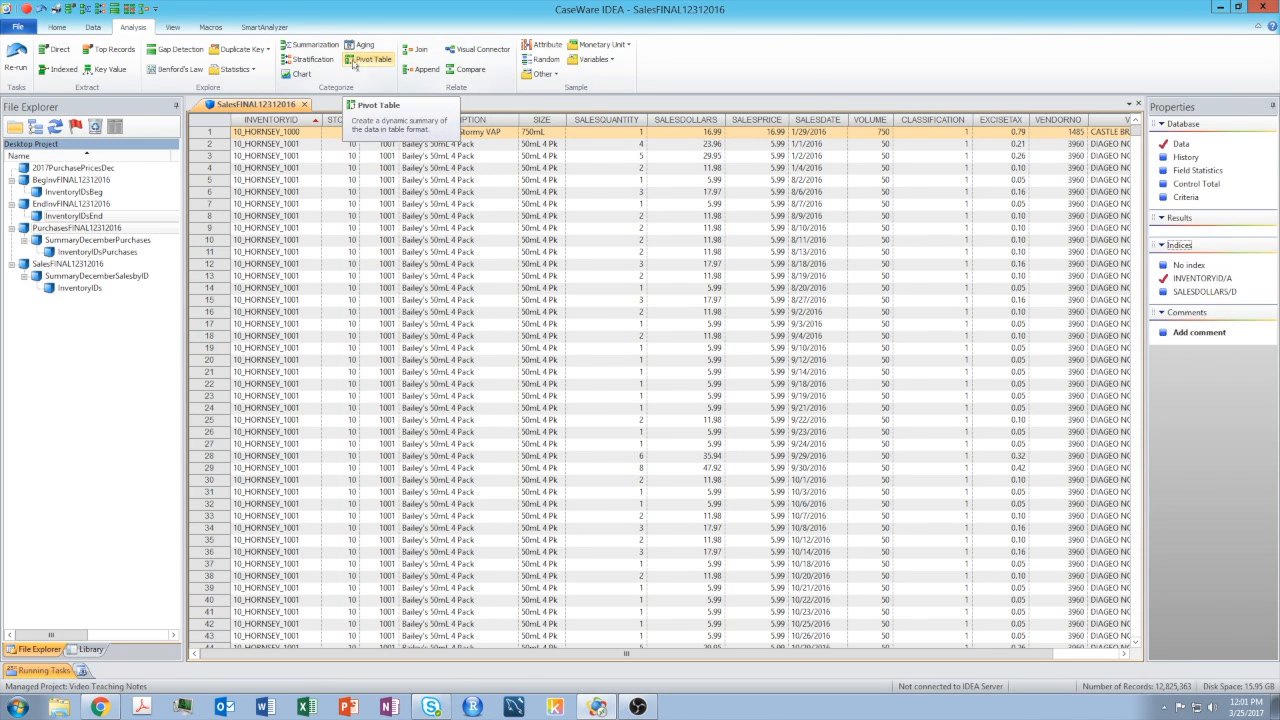
- Close the SalesFINAL12312016 database and open EndInvFINAL12312016
click(306, 104)
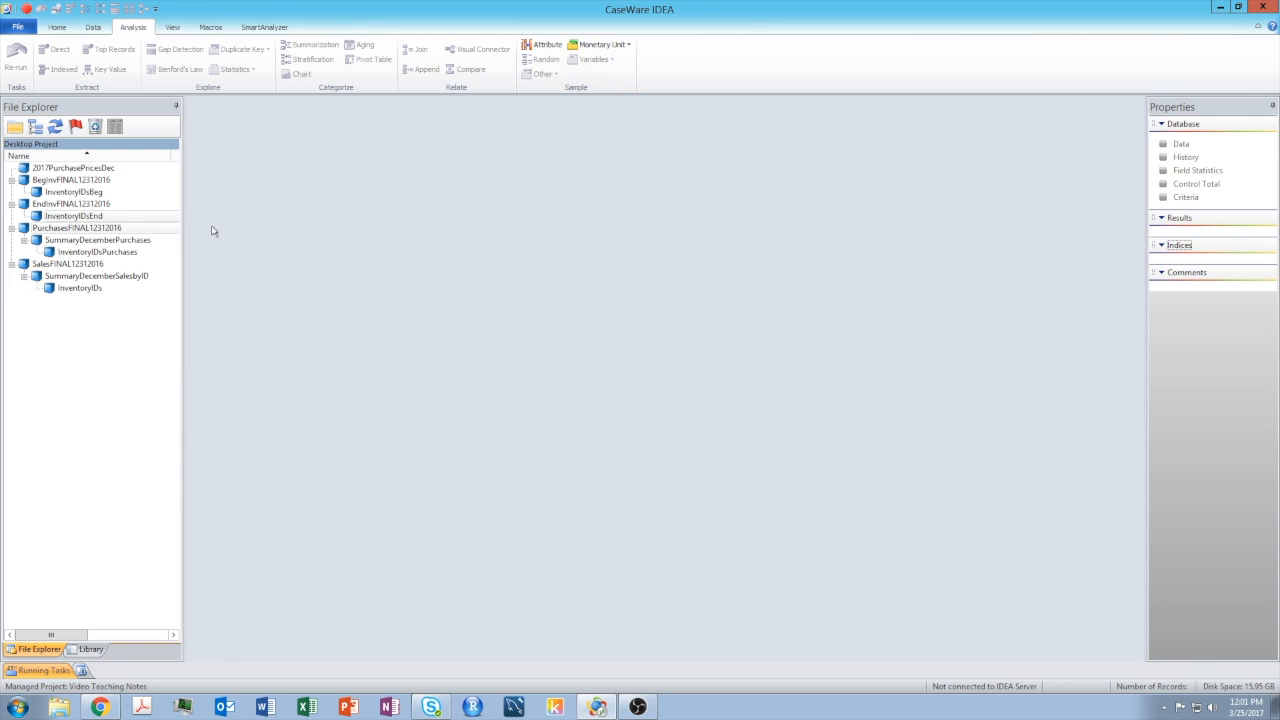
click(62, 207)
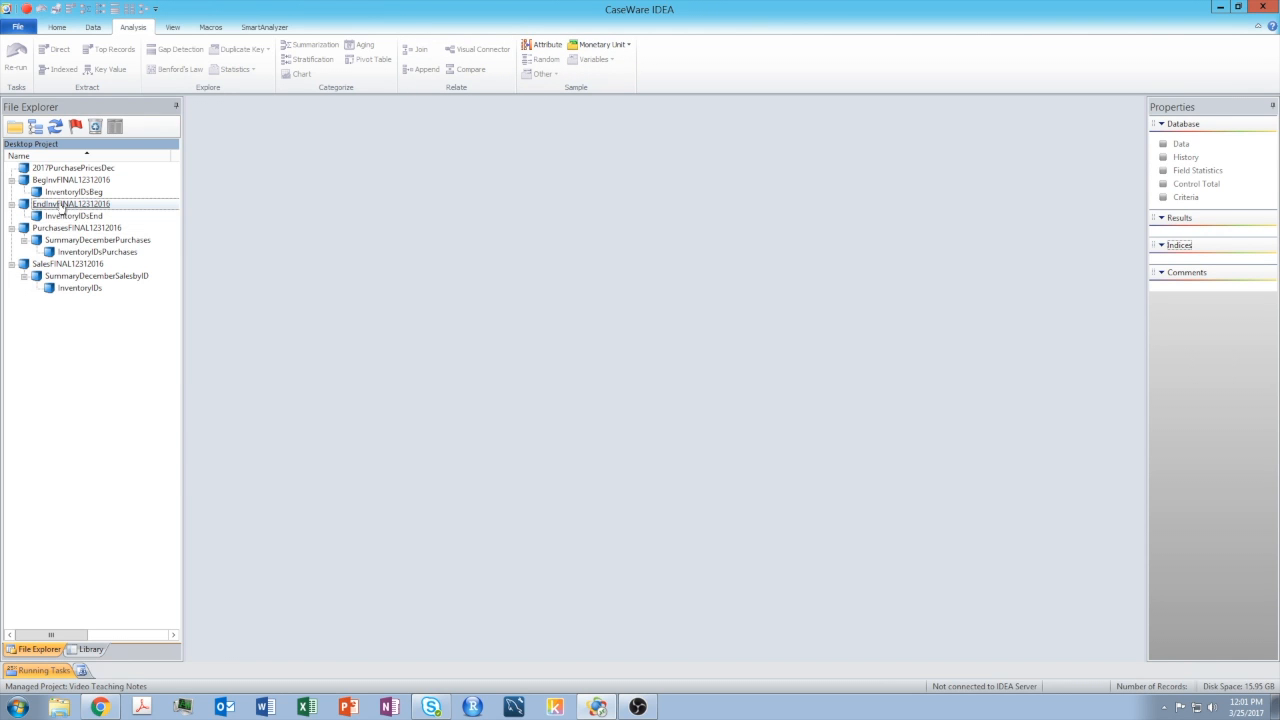
double_click(62, 205)
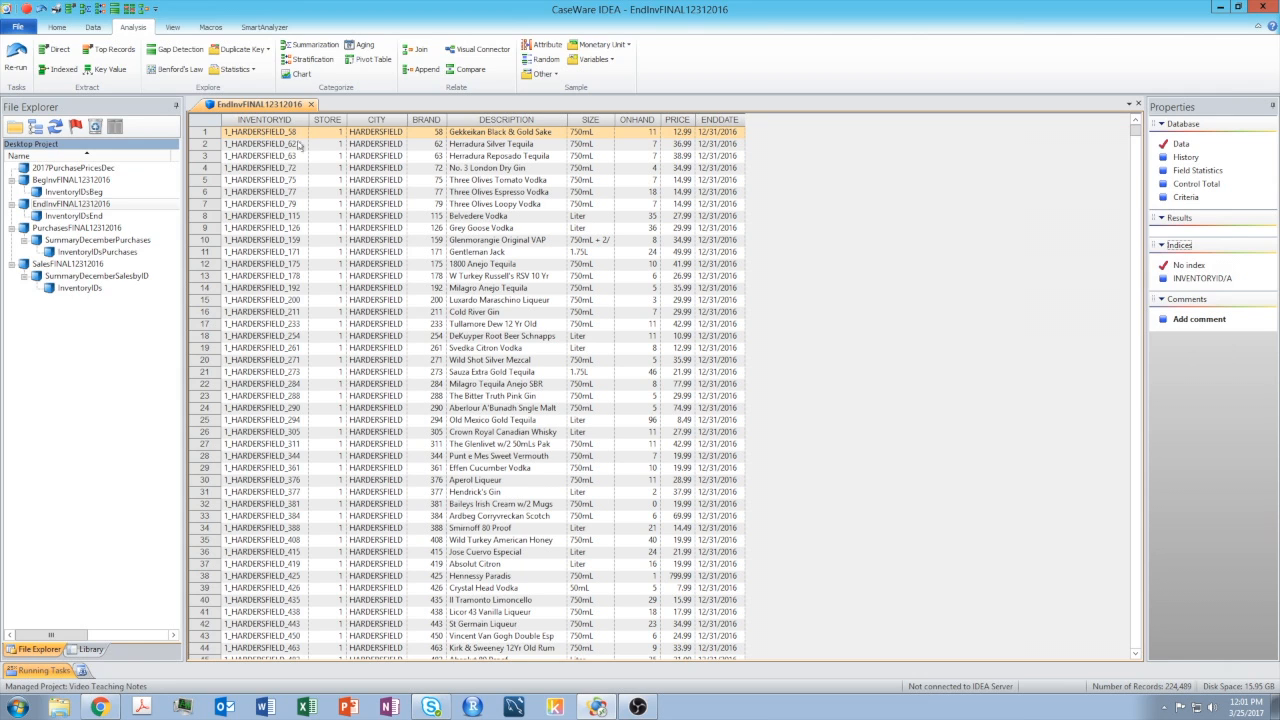
- Order the ending inventory records by the existing ascending INVENTORYID index
mouse_move(272, 120)
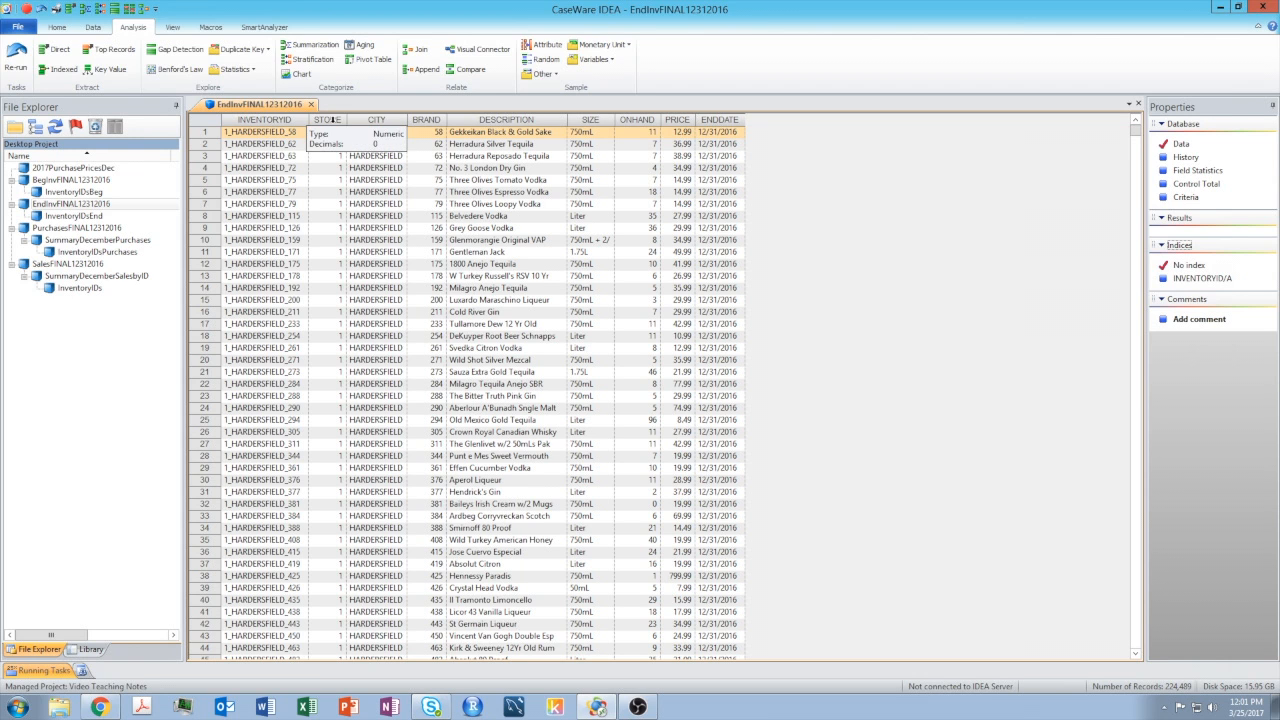
mouse_move(352, 120)
mouse_move(456, 121)
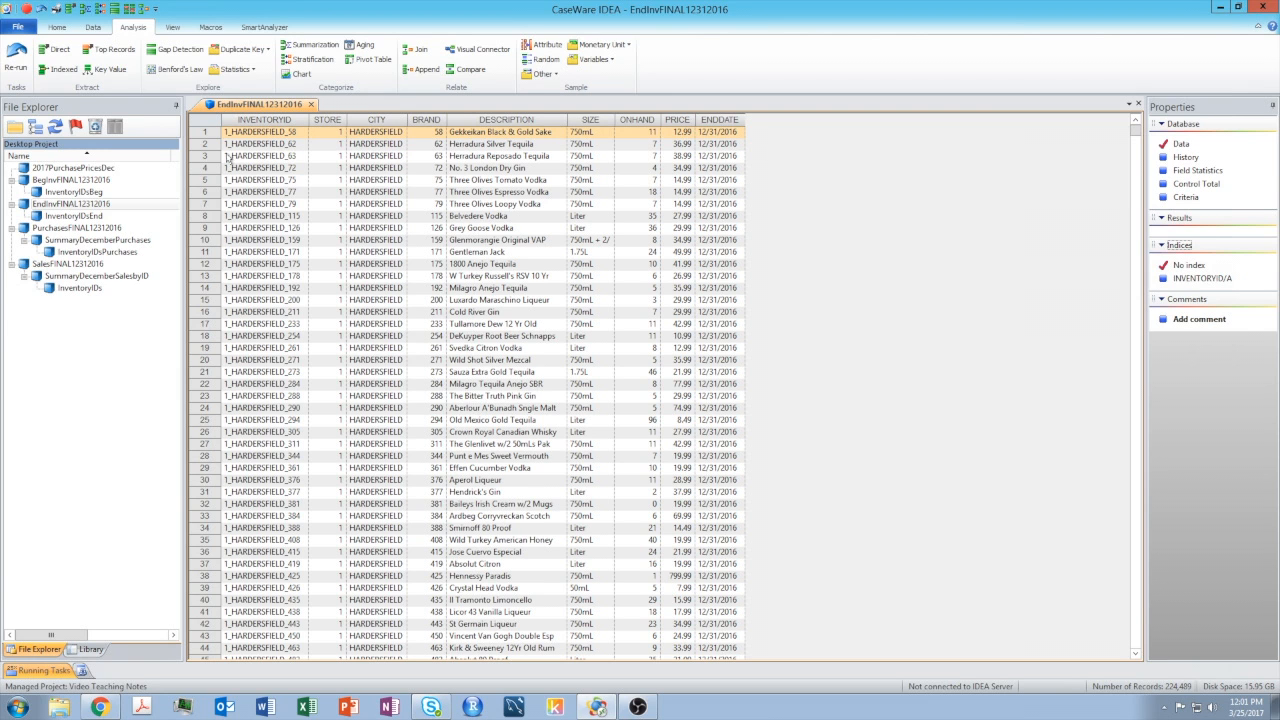
click(1203, 279)
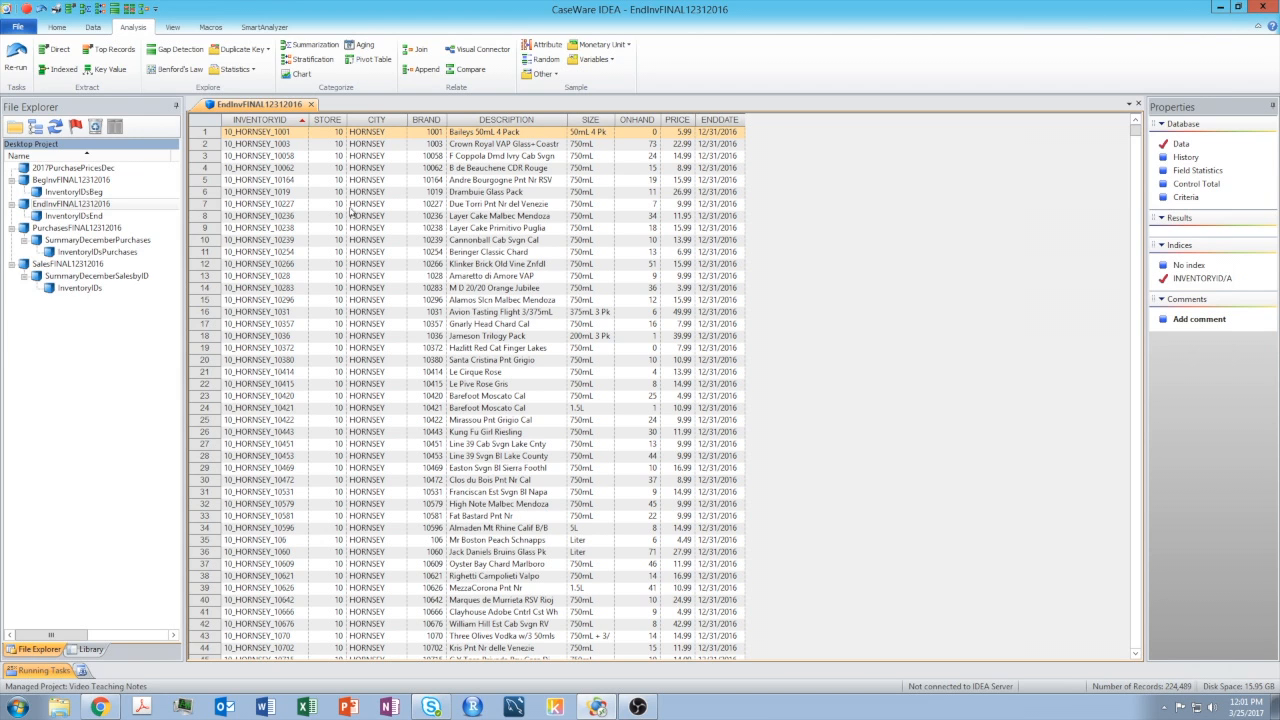
- Open the 2017PurchasePricesDec database and compare its fields with those of EndInvFINAL12312016
double_click(68, 170)
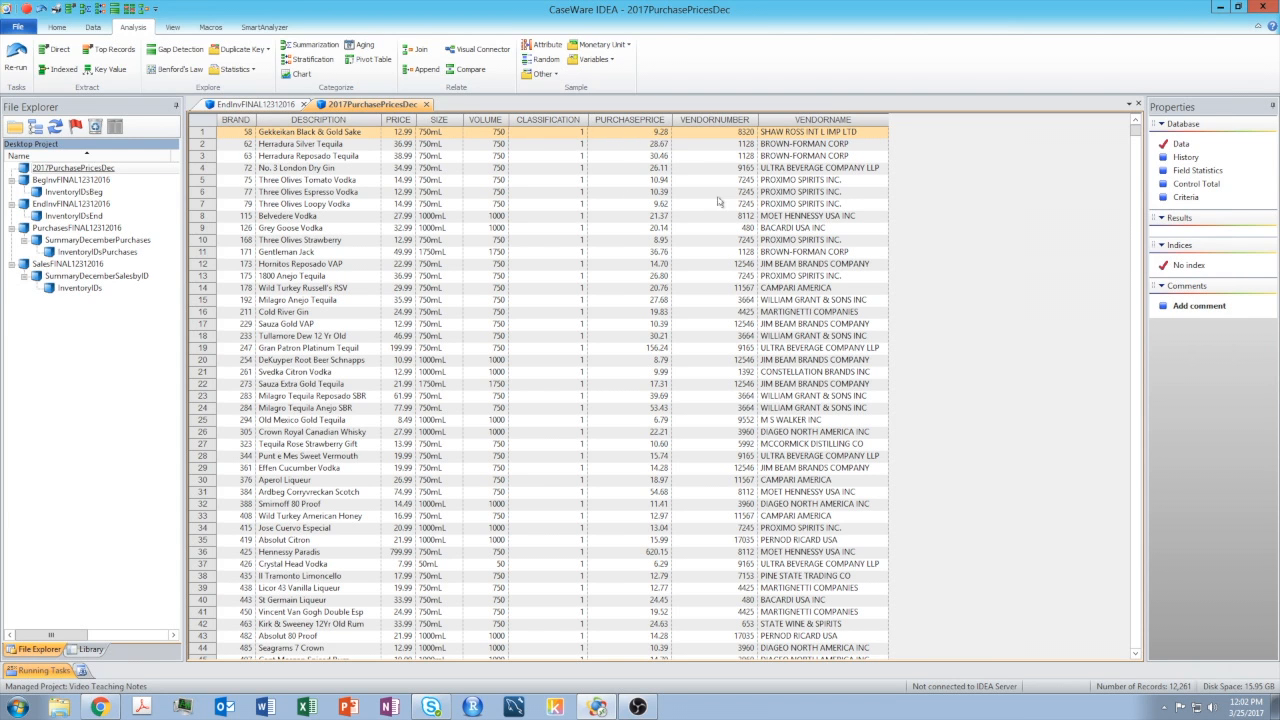
click(255, 105)
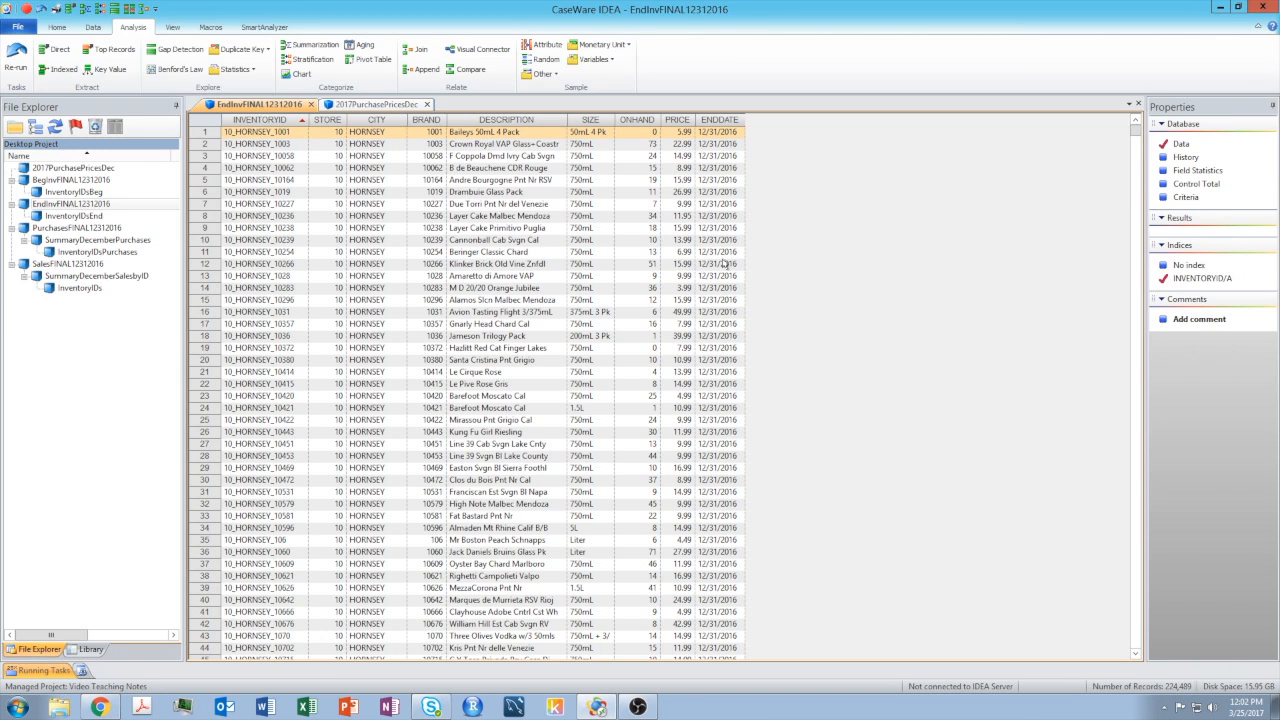
click(380, 105)
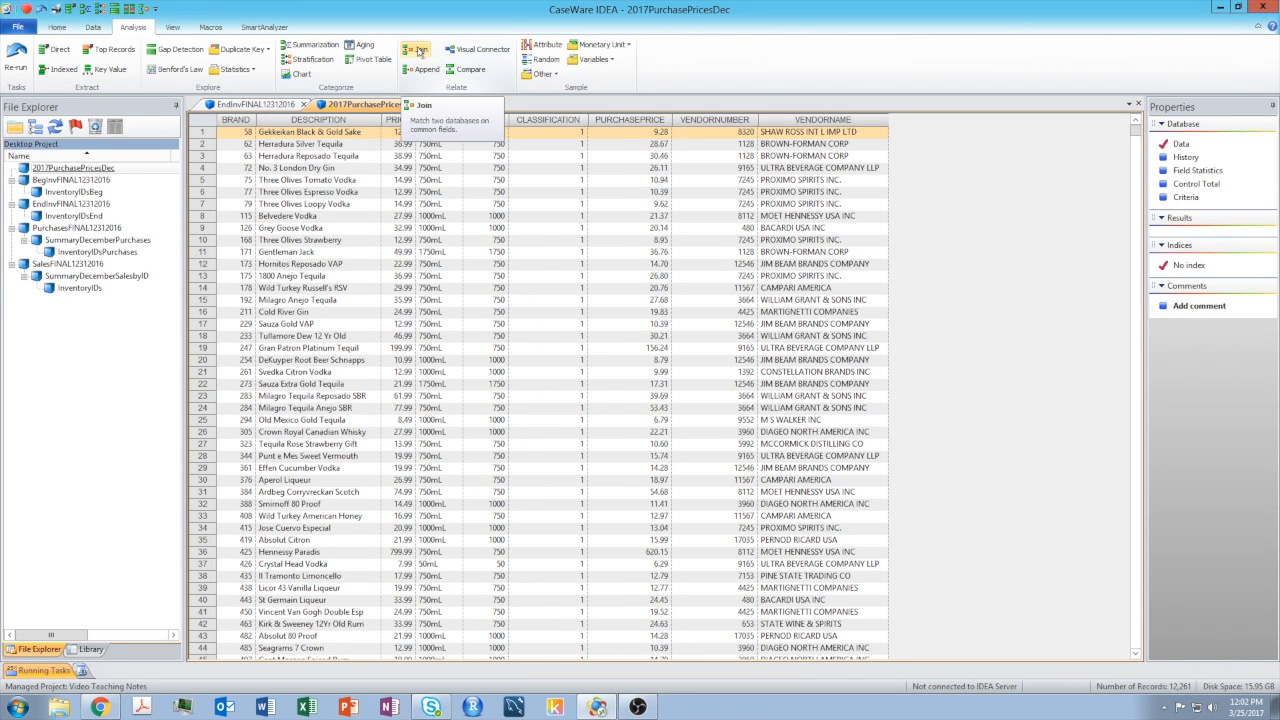
- Create a new index on the EndInvFINAL12312016 database by the BRAND field in ascending order
click(255, 104)
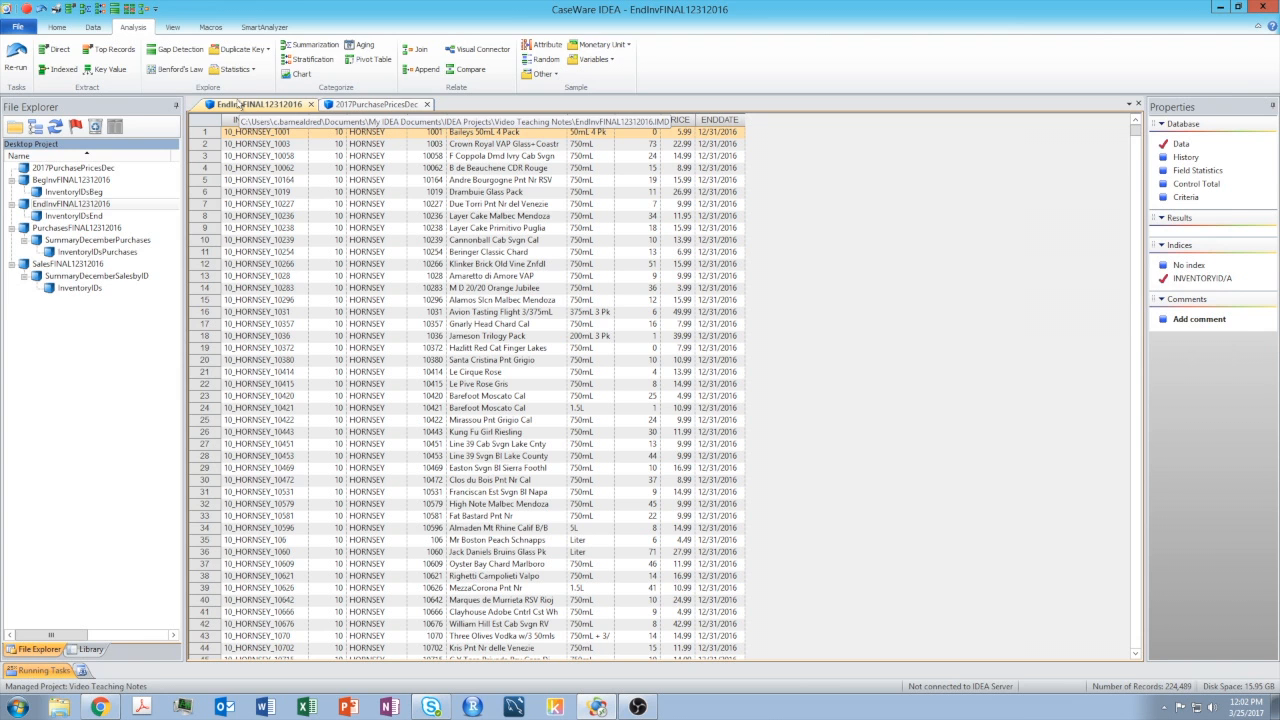
click(92, 27)
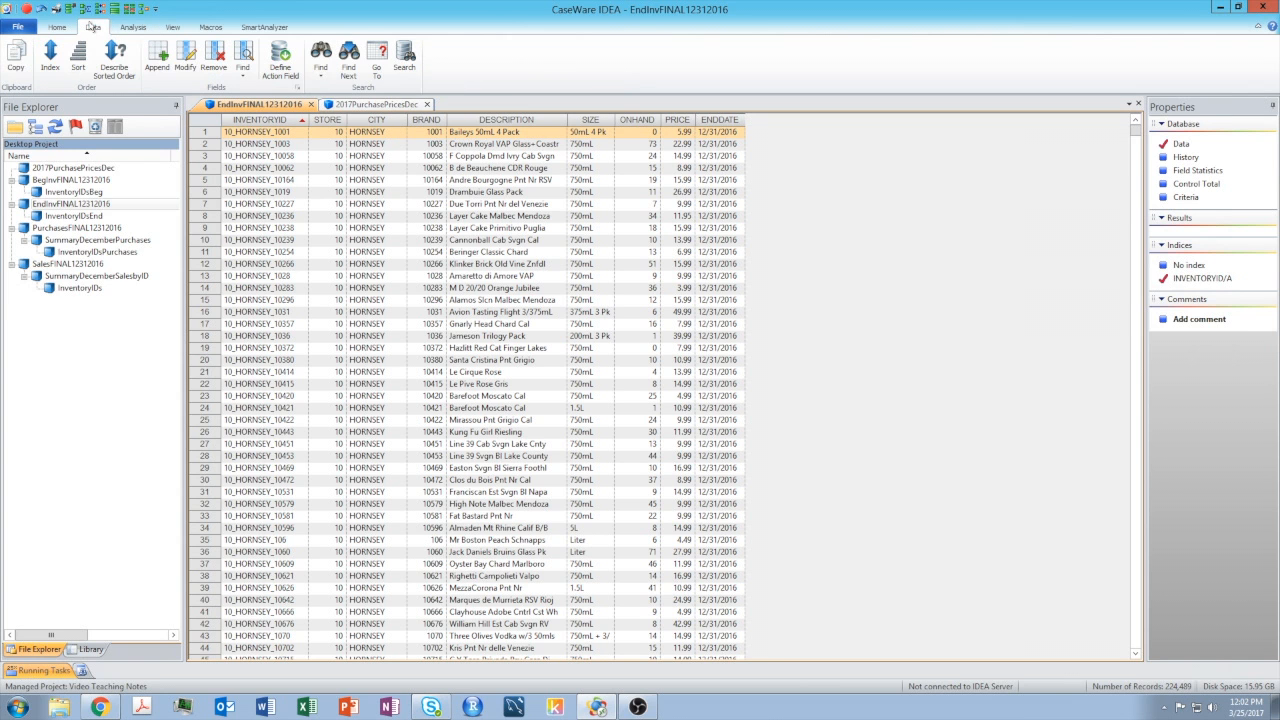
click(51, 56)
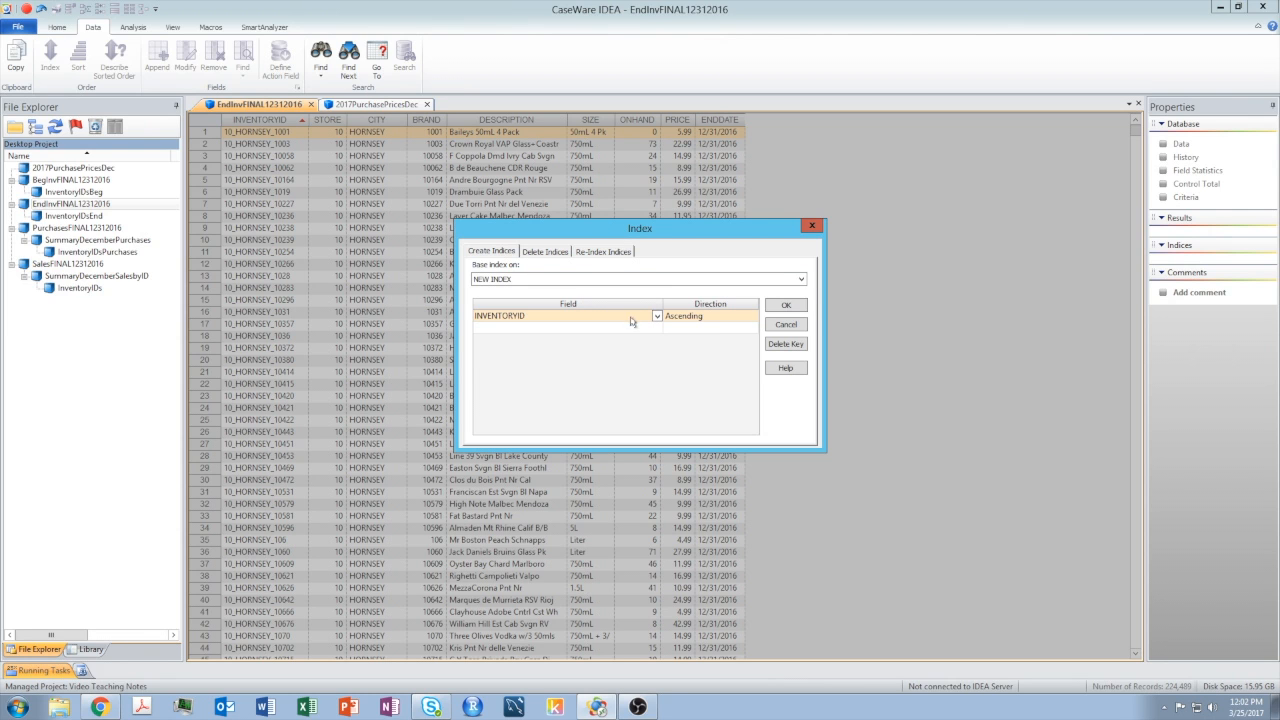
click(656, 316)
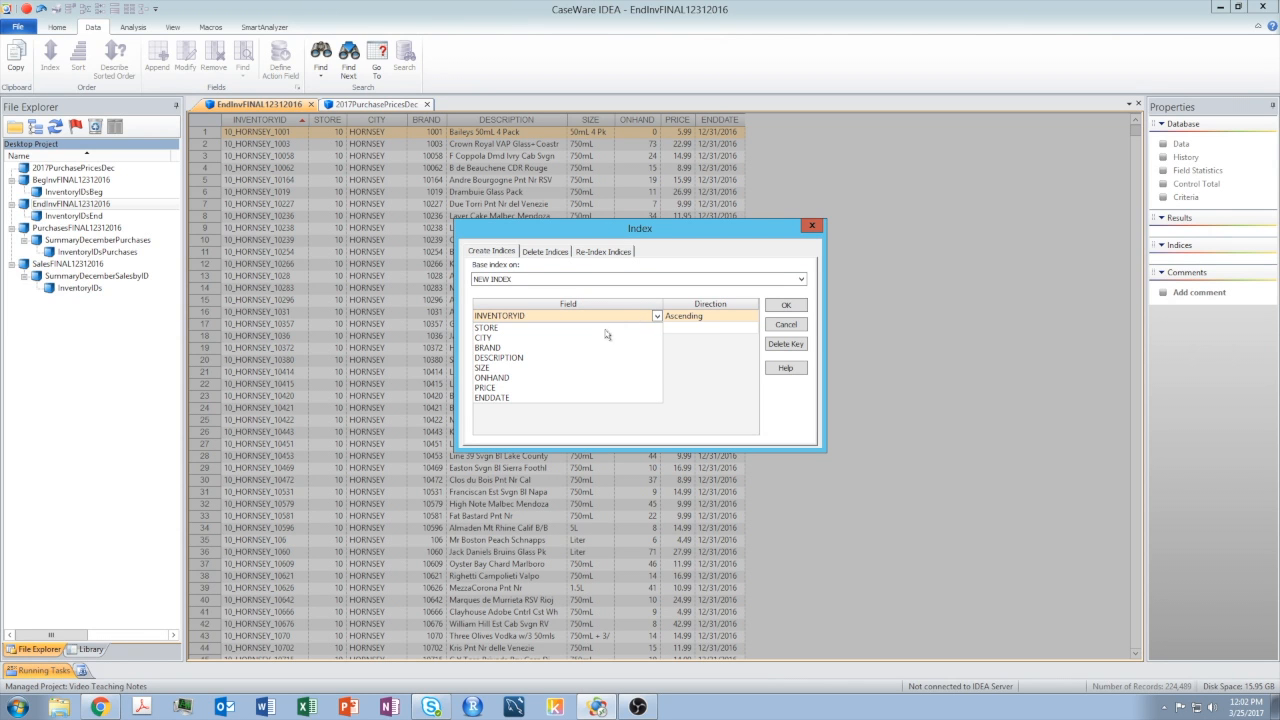
click(488, 347)
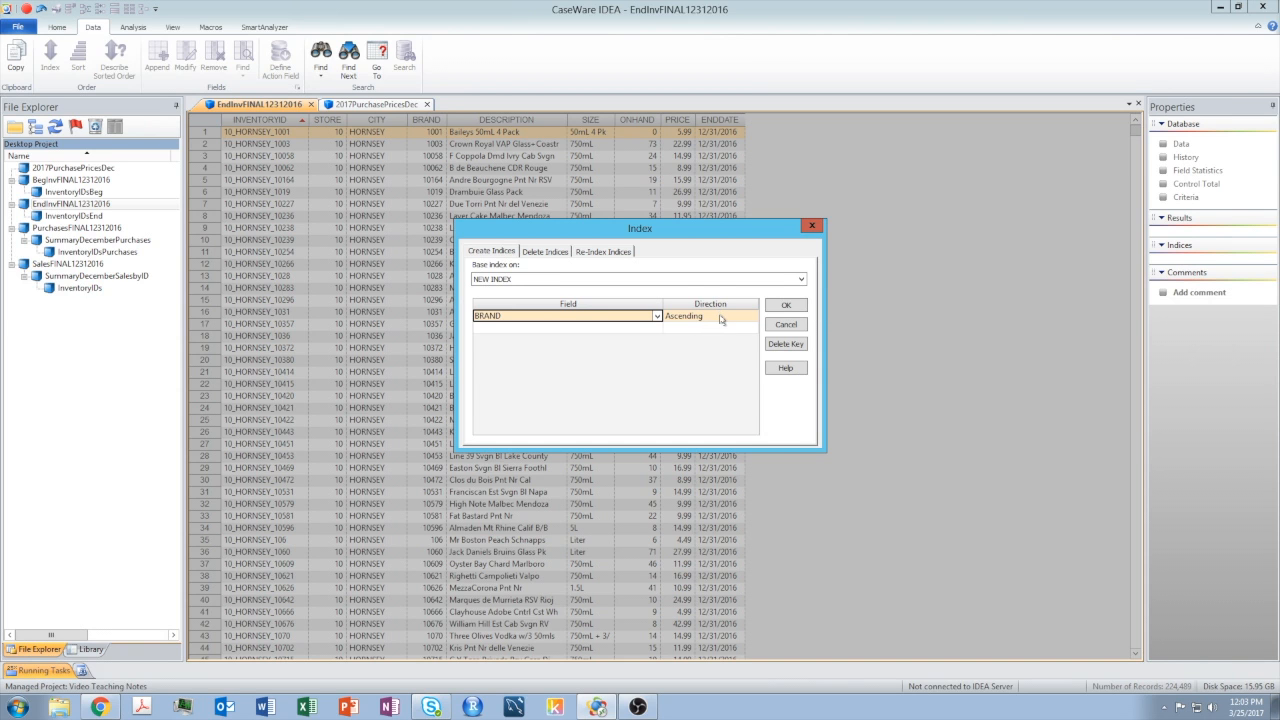
click(786, 306)
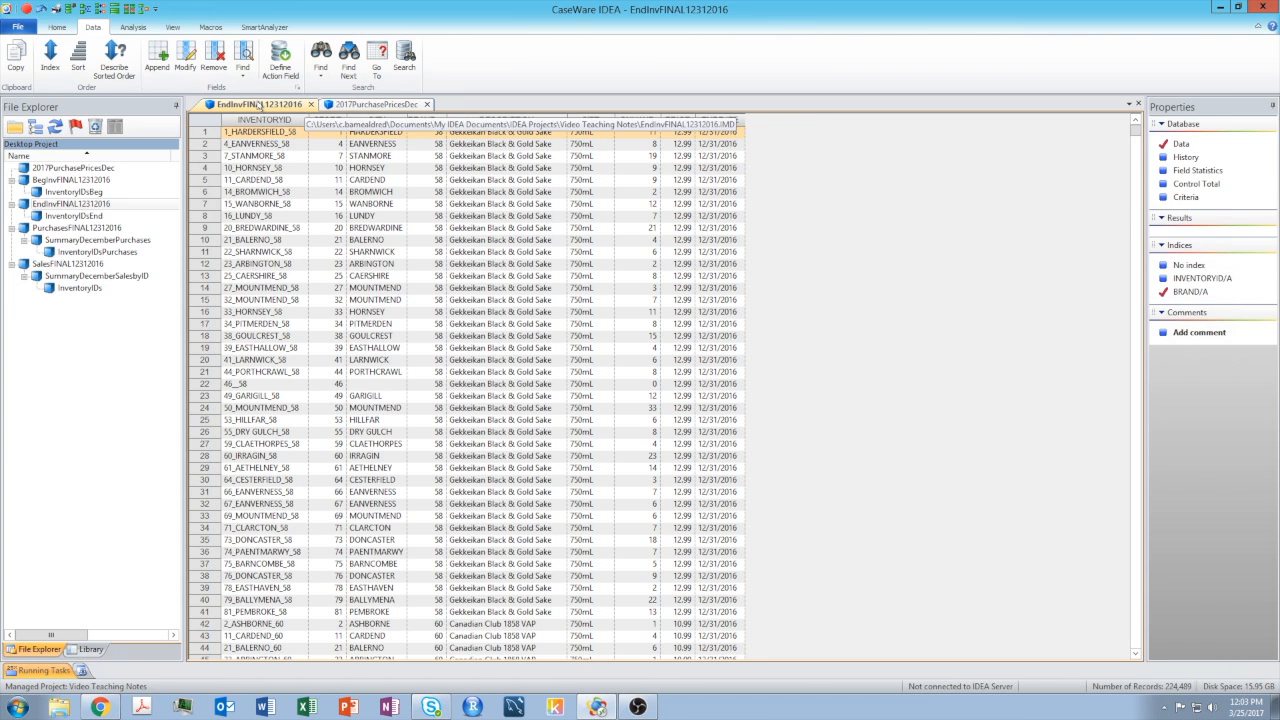
- Index the 2017PurchasePricesDec database by BRAND in ascending order
click(363, 104)
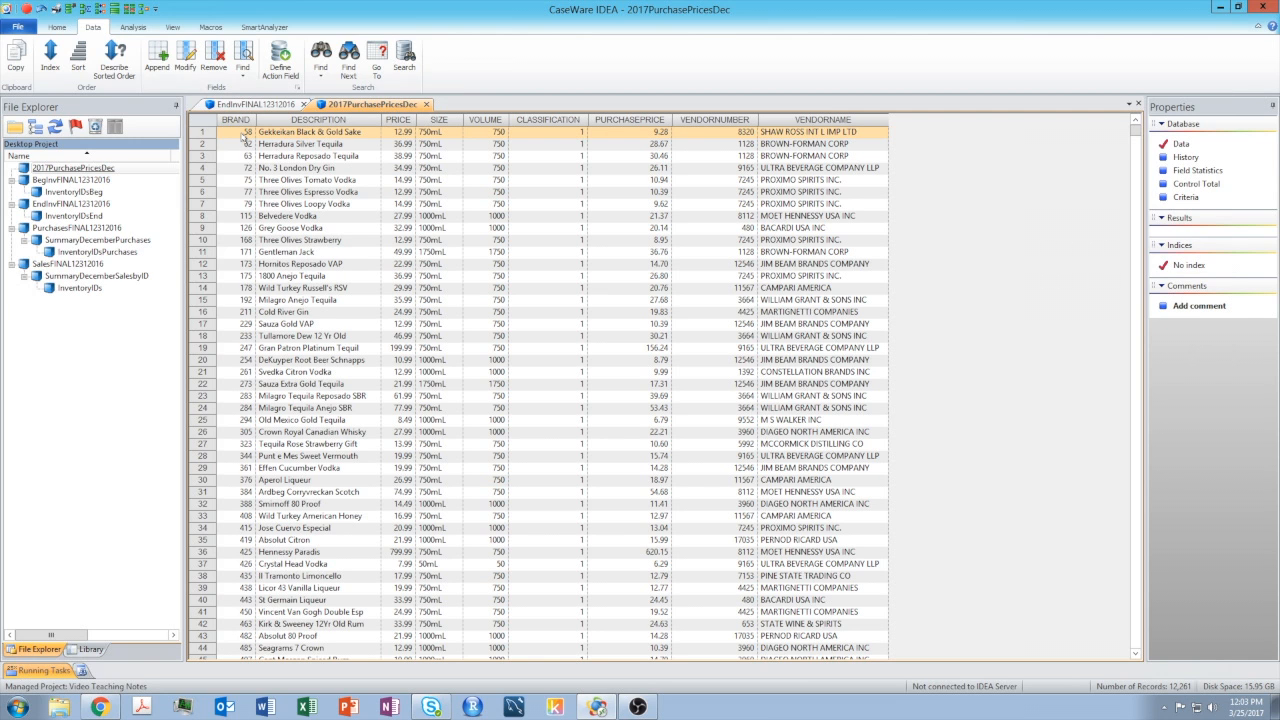
click(50, 58)
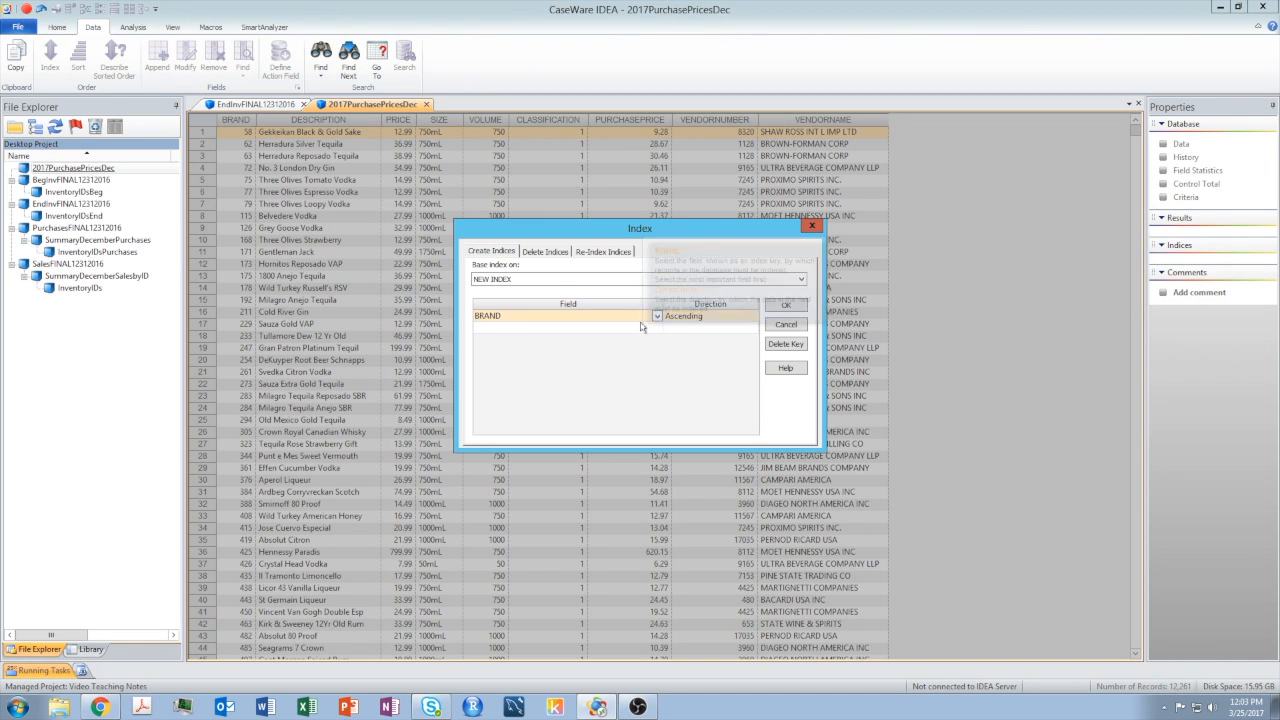
click(786, 306)
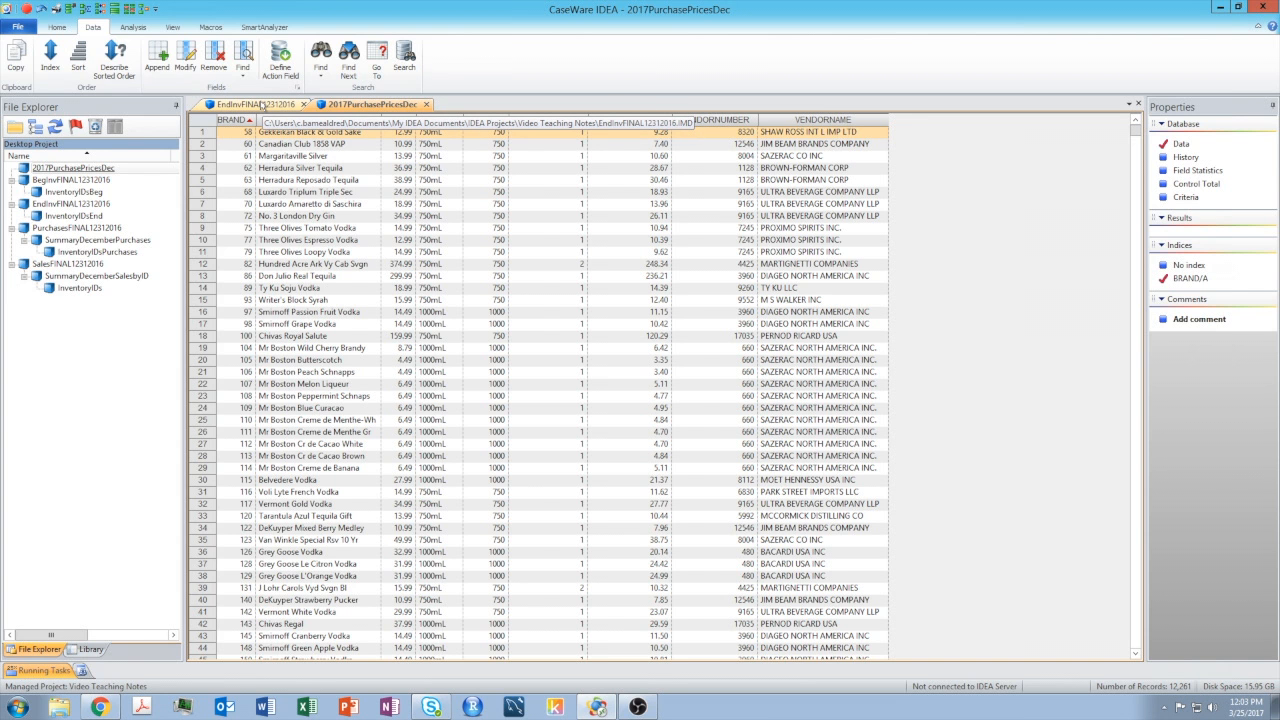
- Start a database join with EndInvFINAL12312016 as the primary database, including all of its fields
click(262, 104)
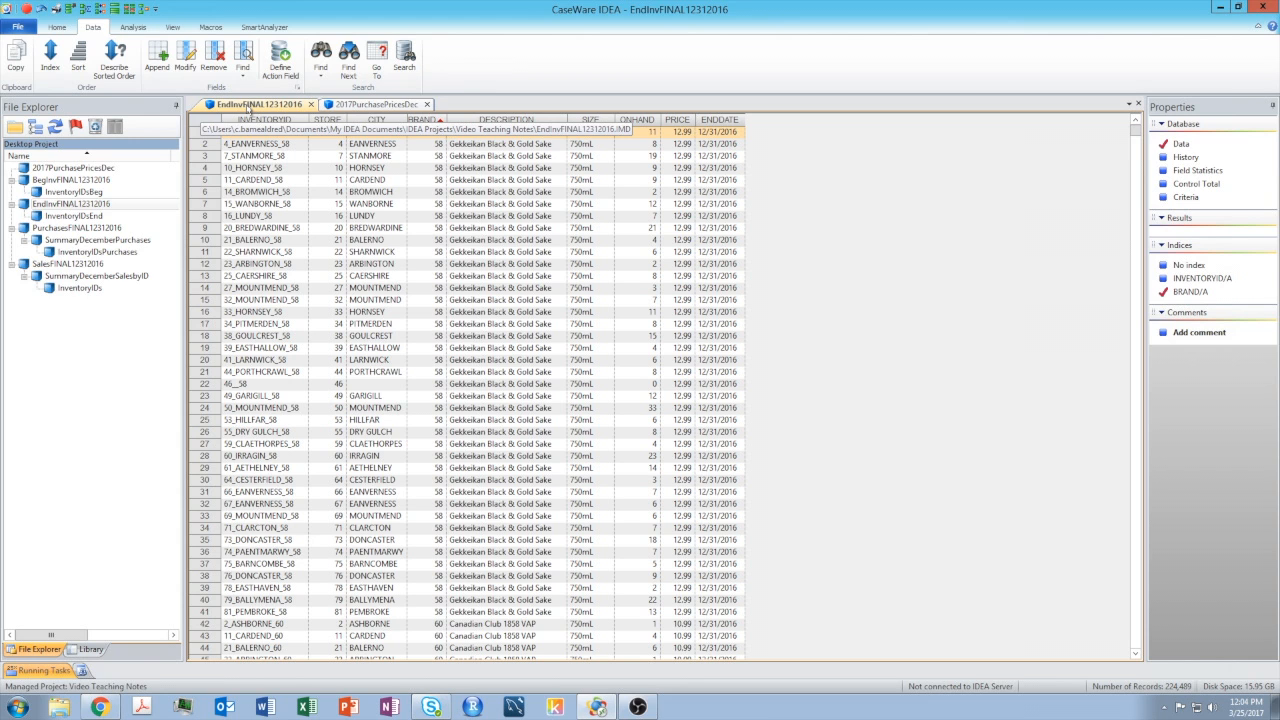
click(134, 27)
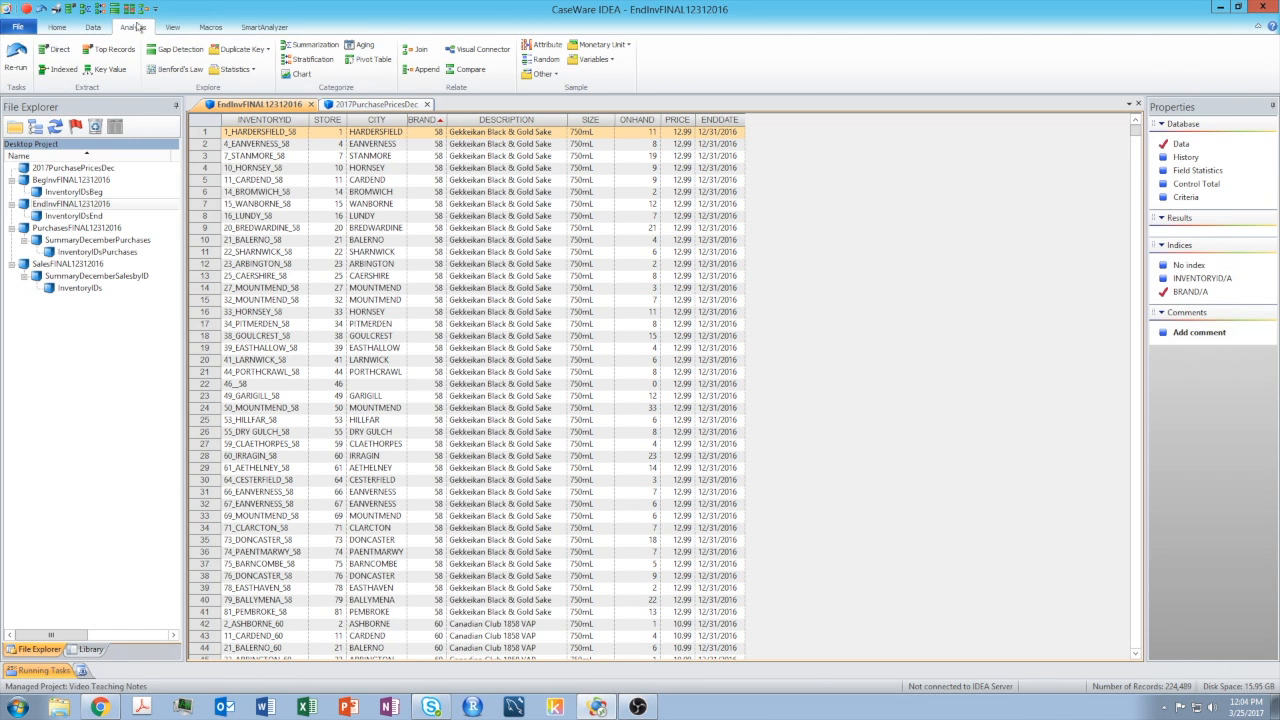
click(418, 50)
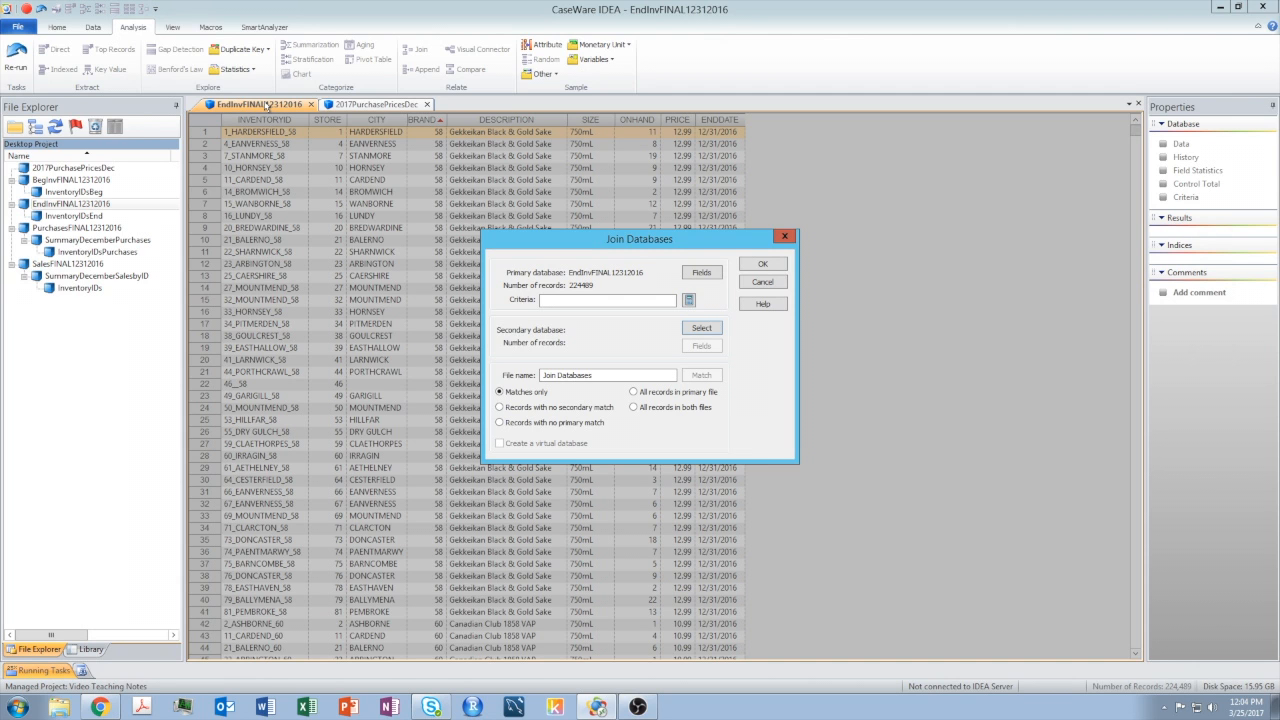
click(699, 273)
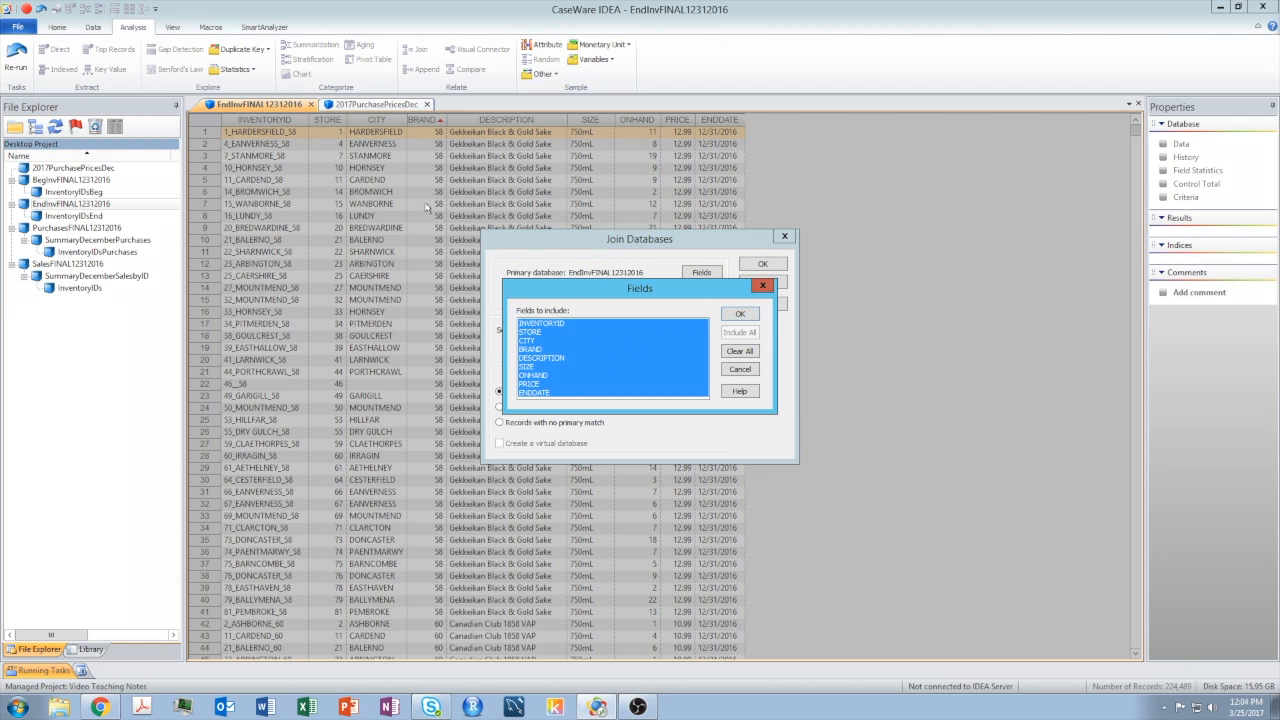
click(740, 315)
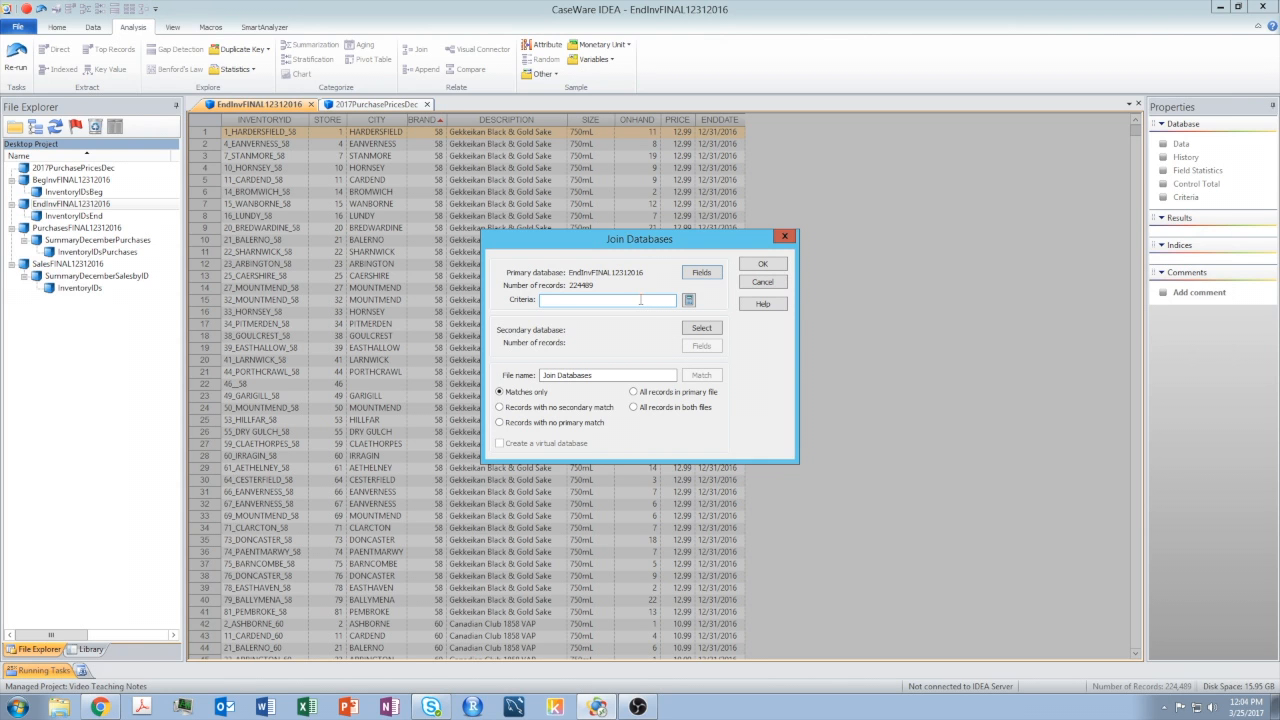
- Choose 2017PurchasePricesDec as the secondary database for the join
click(704, 328)
click(702, 330)
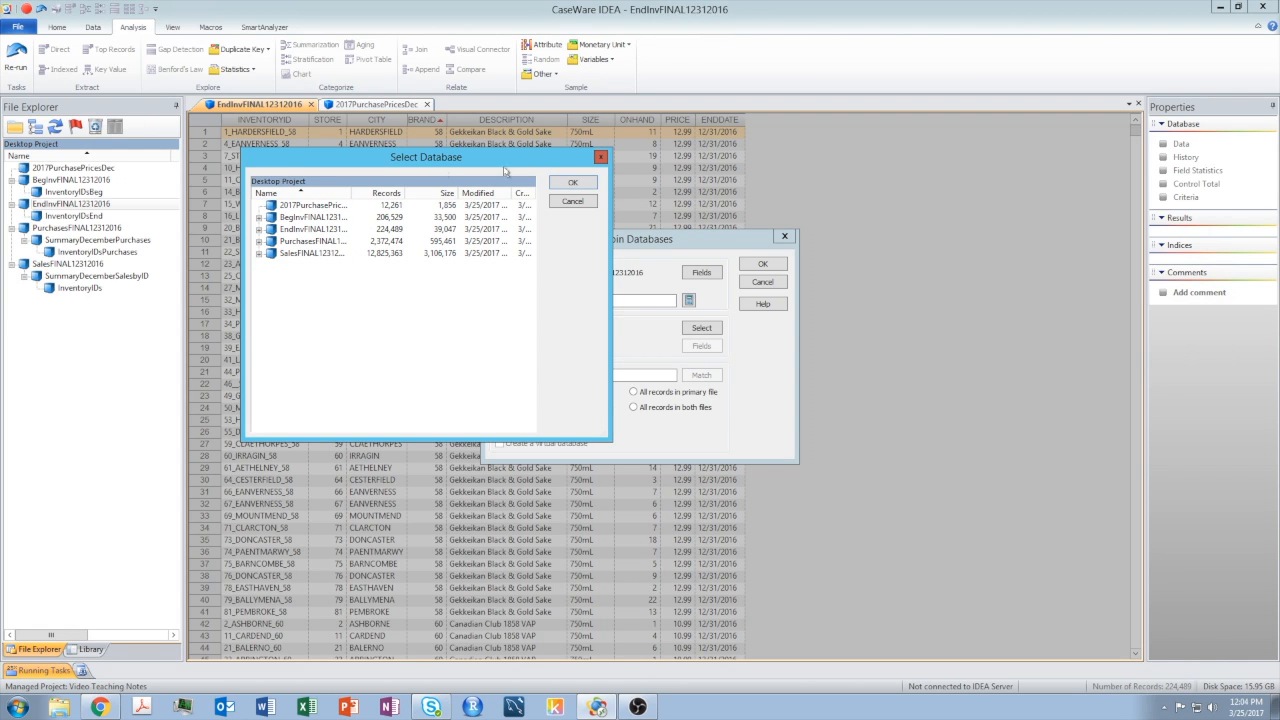
click(311, 207)
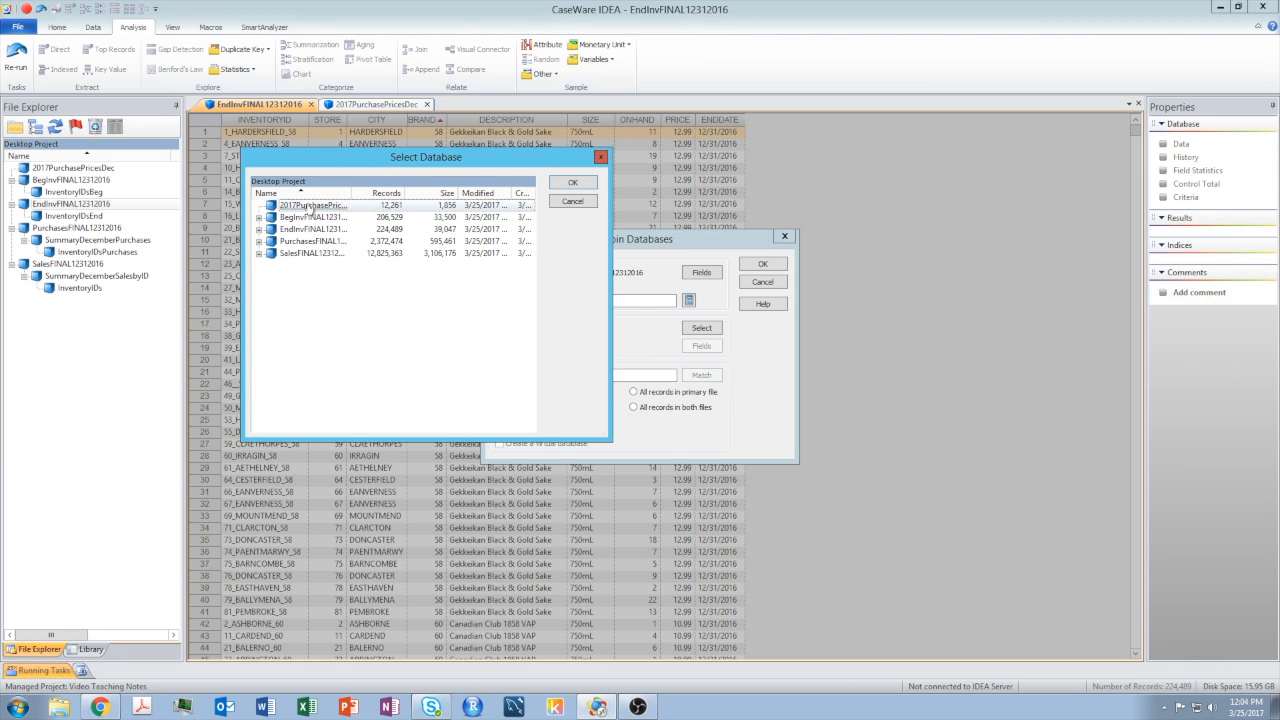
click(570, 183)
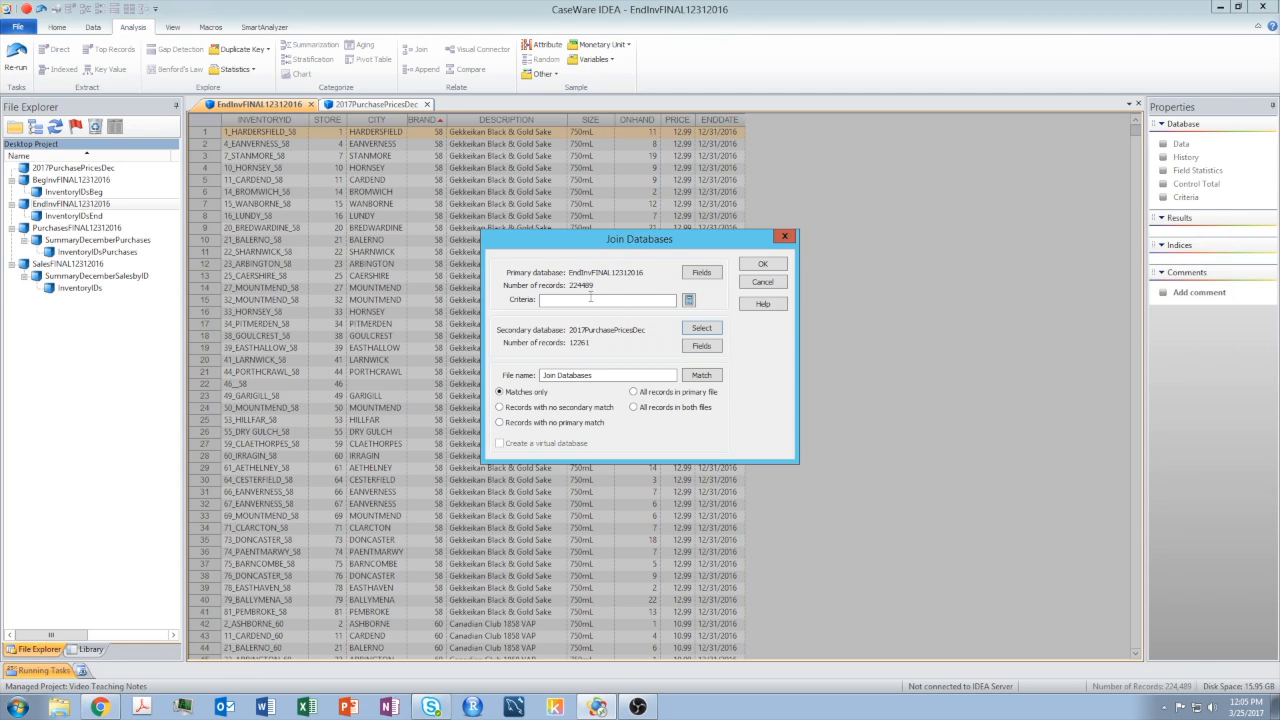
- Limit the secondary database's included fields to PURCHASEPRICE only
click(701, 345)
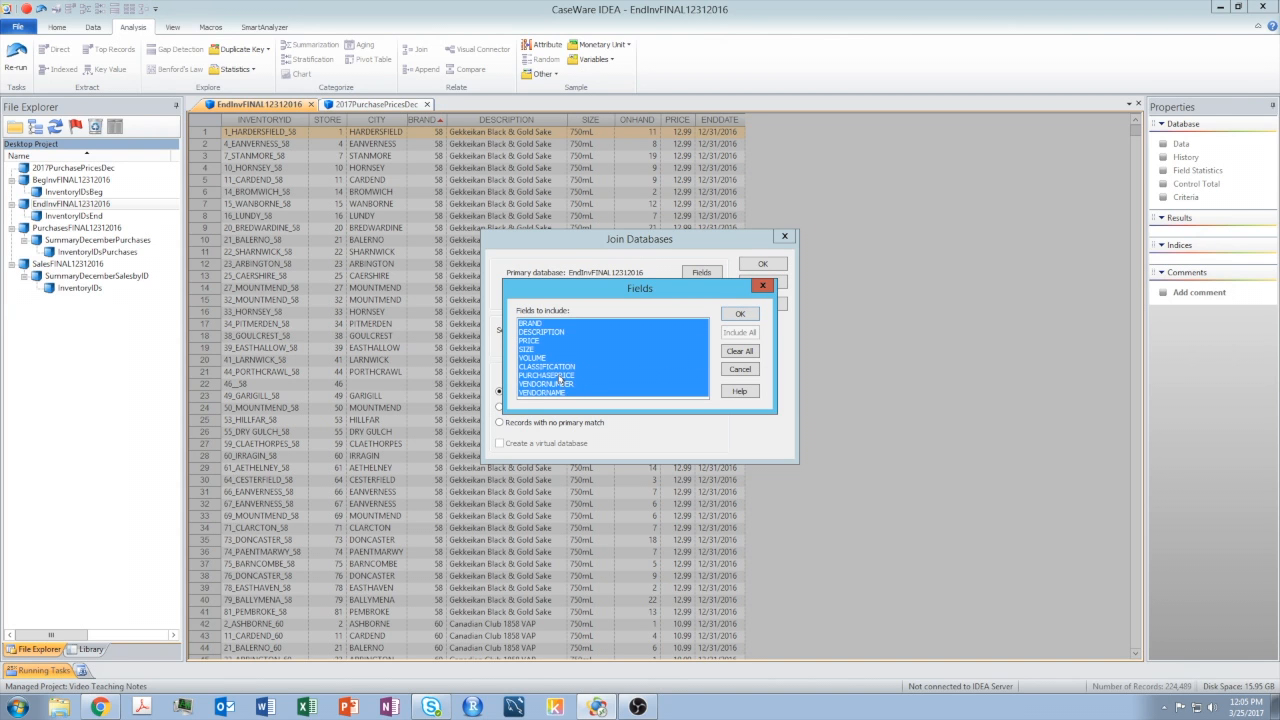
click(740, 351)
click(541, 376)
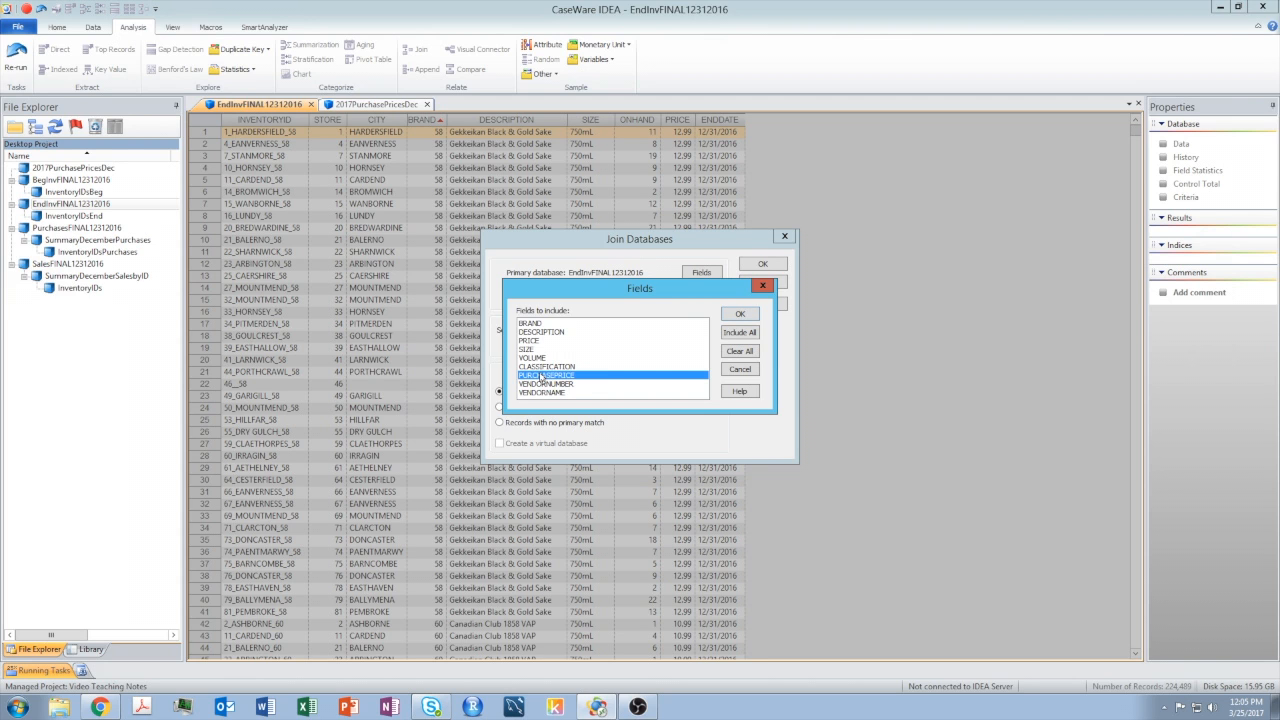
click(740, 315)
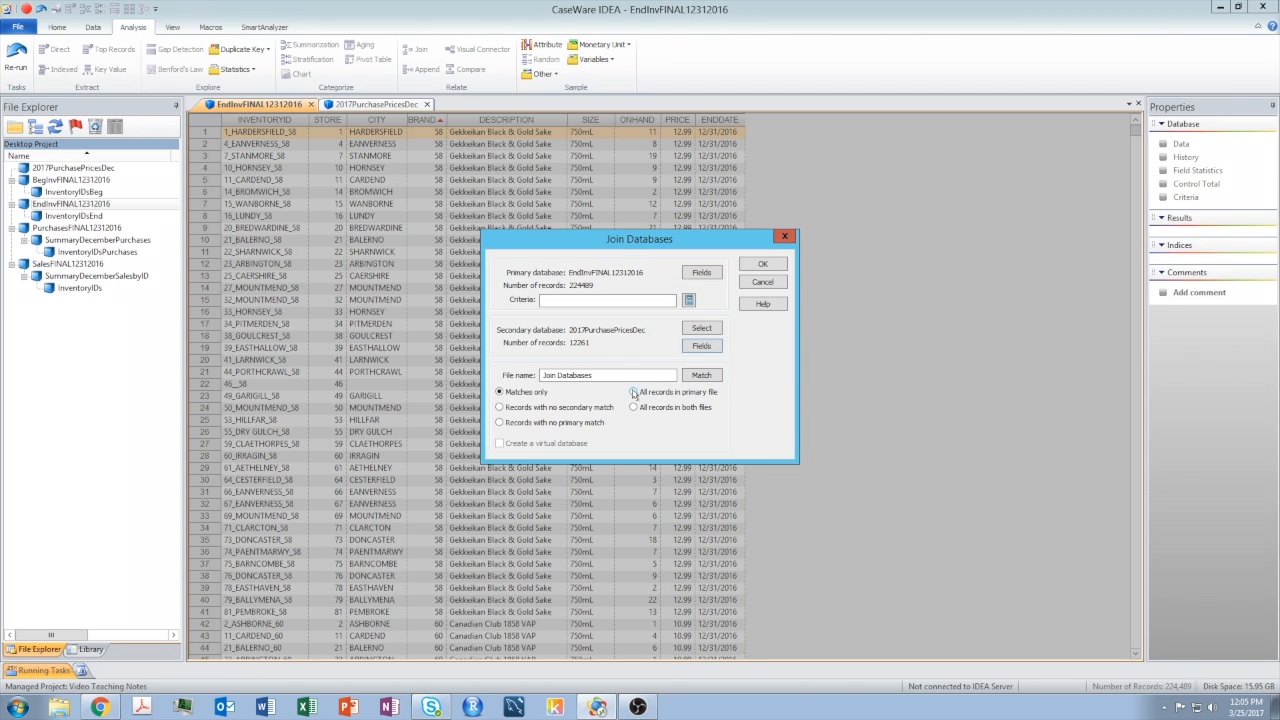
- Join the databases keeping all records in the primary file, matching BRAND to BRAND in ascending order
click(634, 393)
click(702, 375)
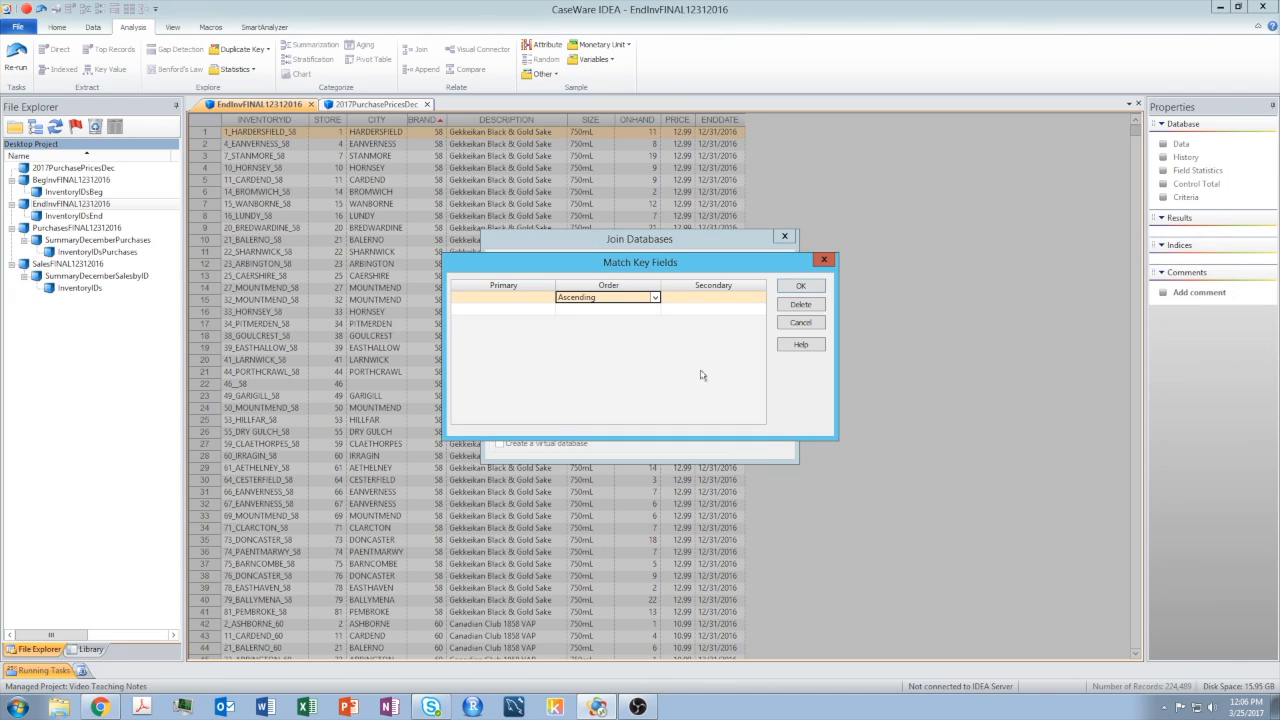
click(533, 302)
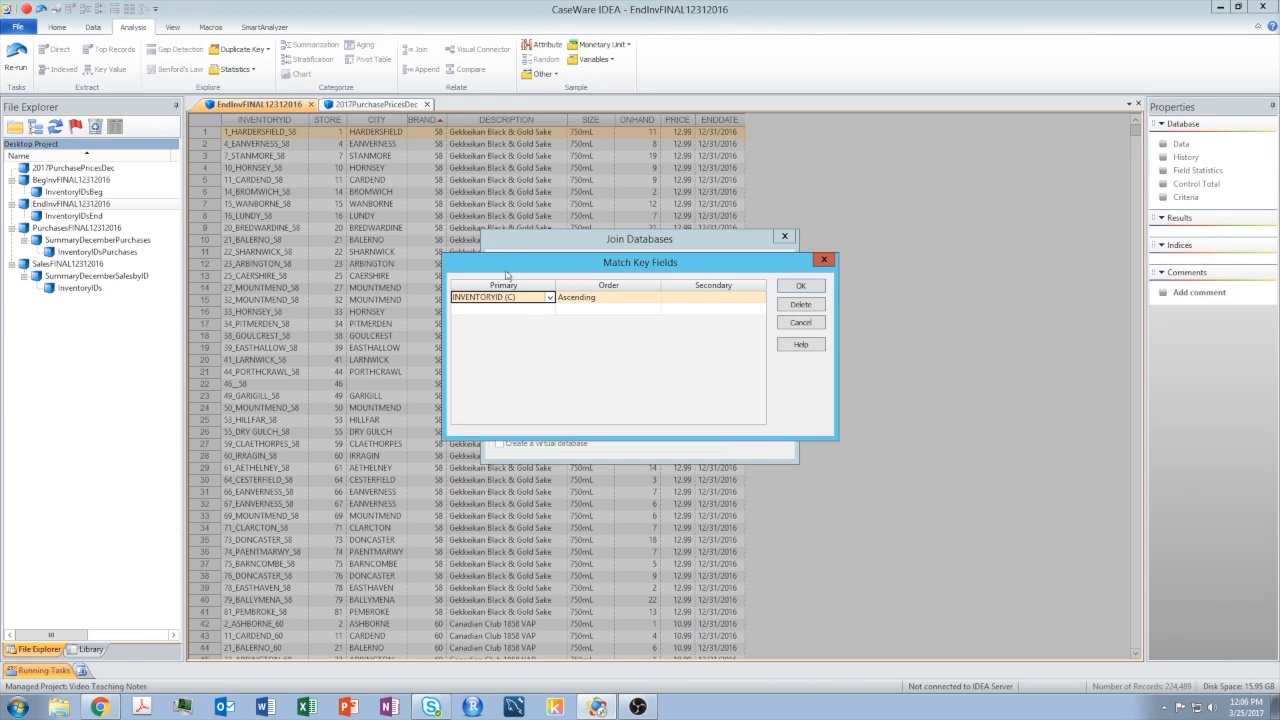
click(551, 298)
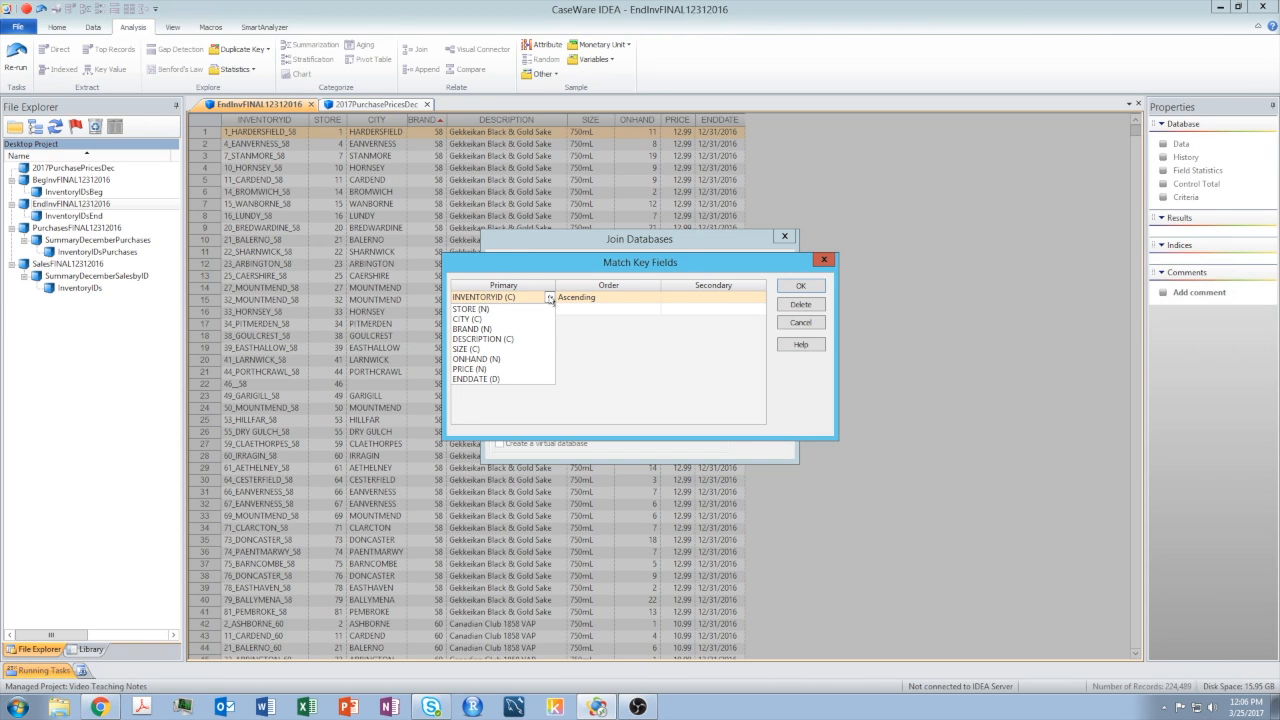
click(490, 329)
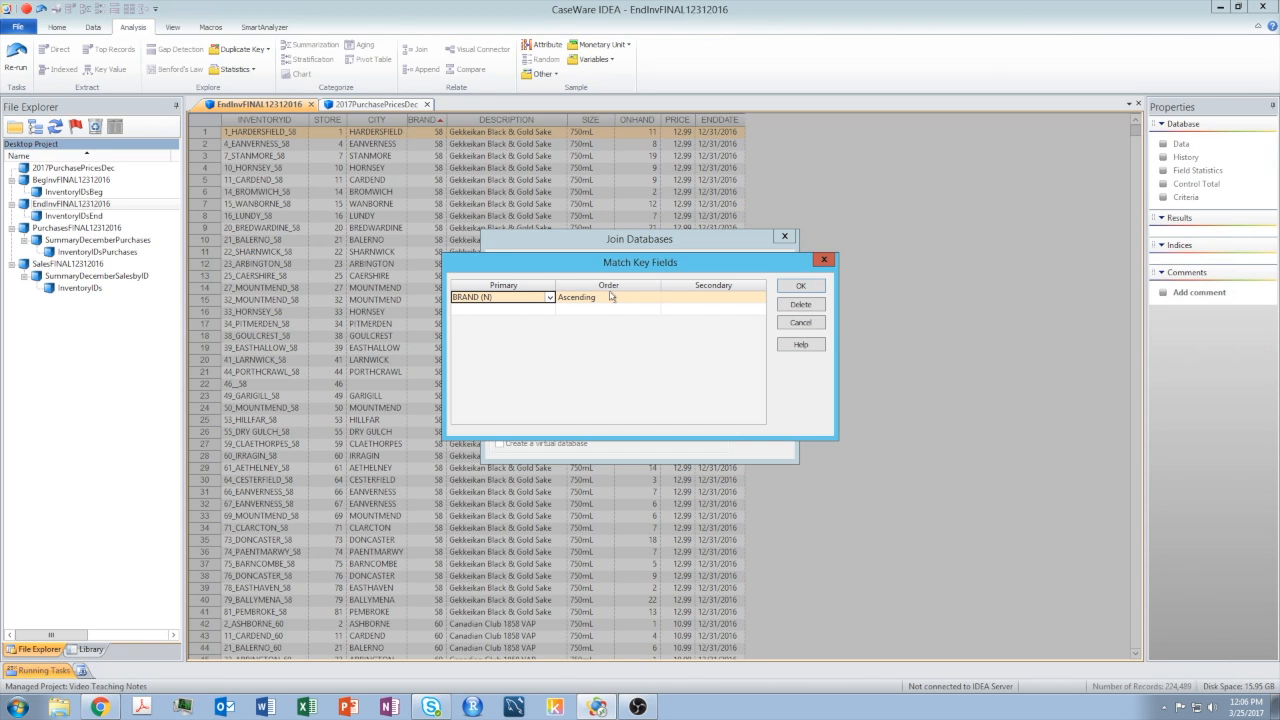
click(730, 298)
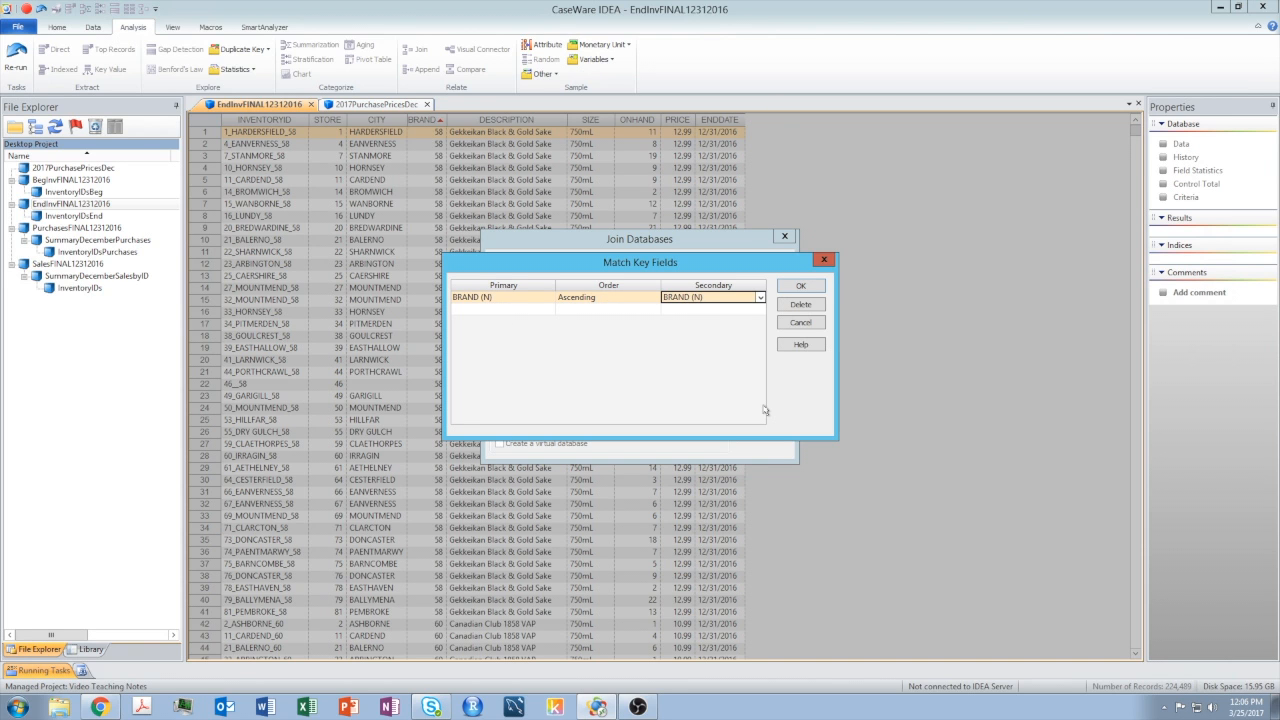
click(801, 287)
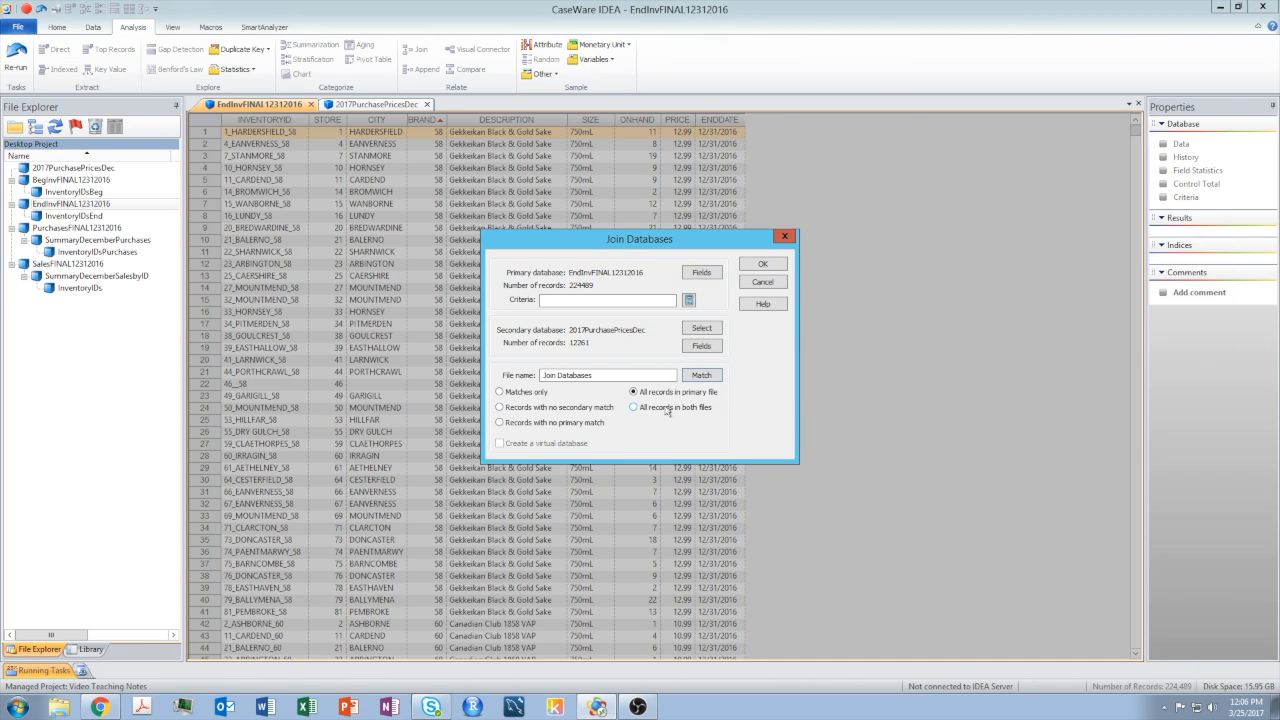
click(764, 263)
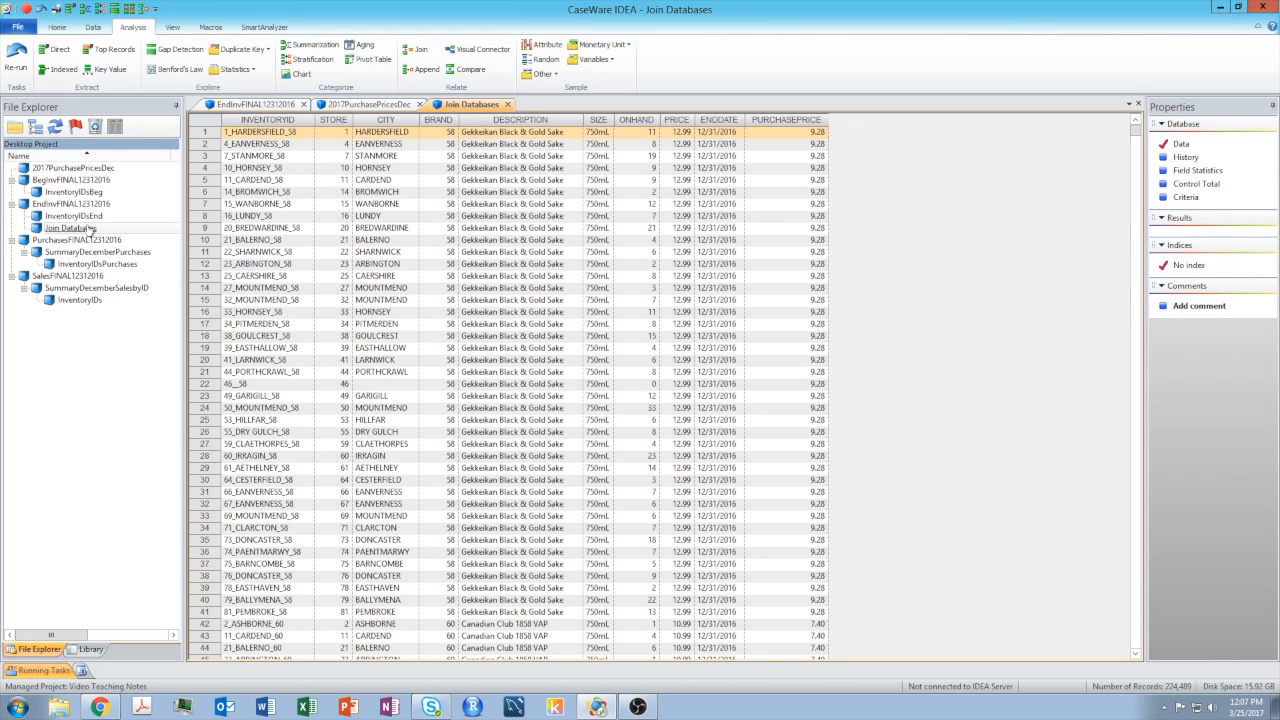
- Rename the joined database as EndInventorywithPurchasePrice and close the open 2017PurchasePricesDec database
click(508, 104)
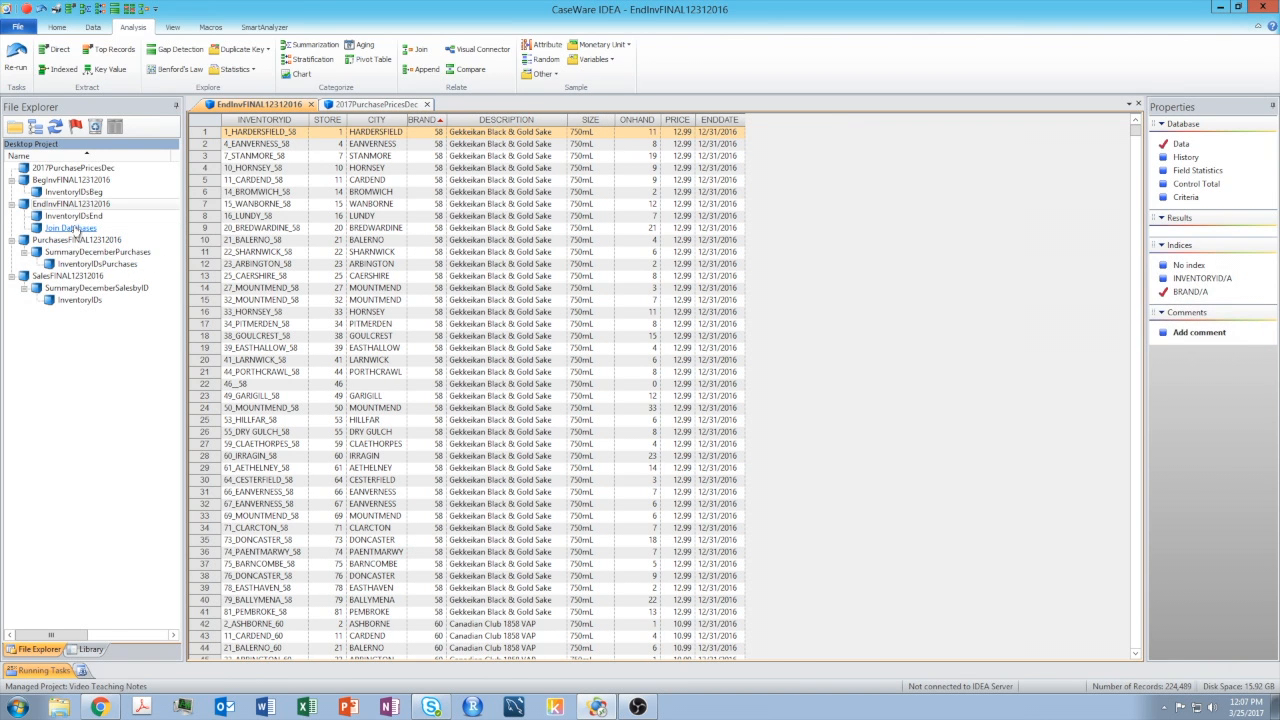
right_click(78, 230)
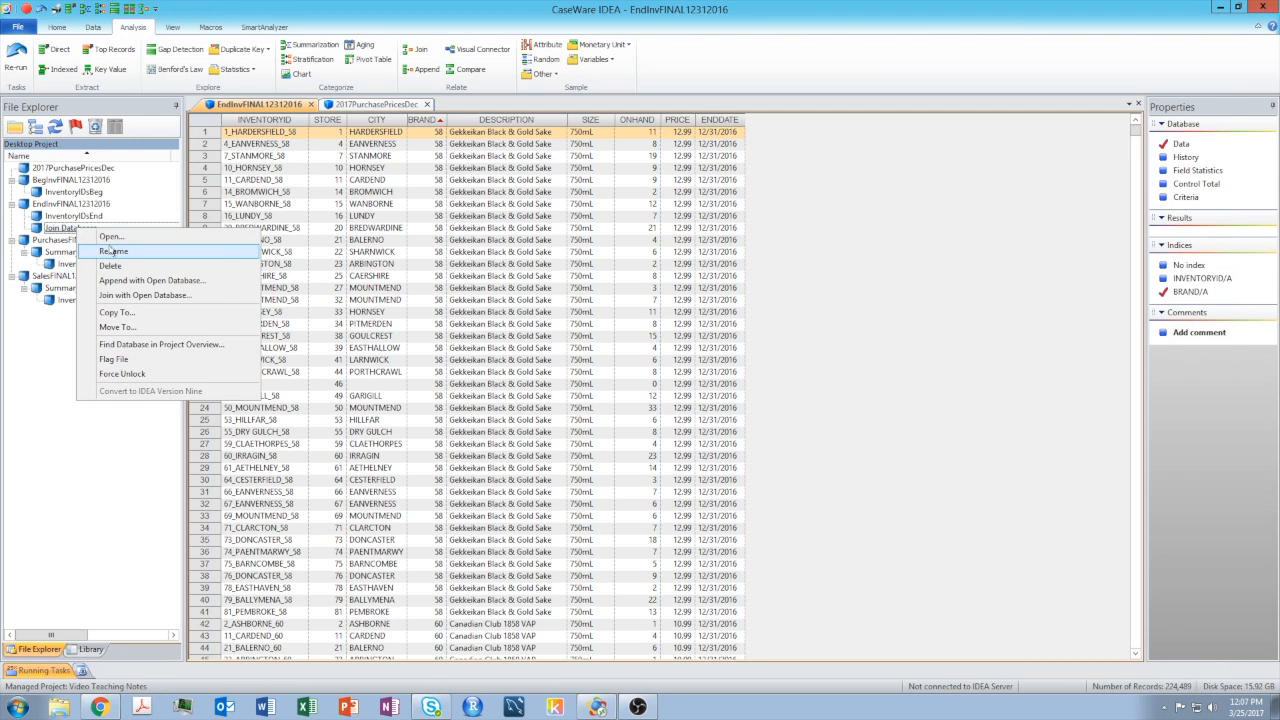
click(113, 251)
text(EndIn)
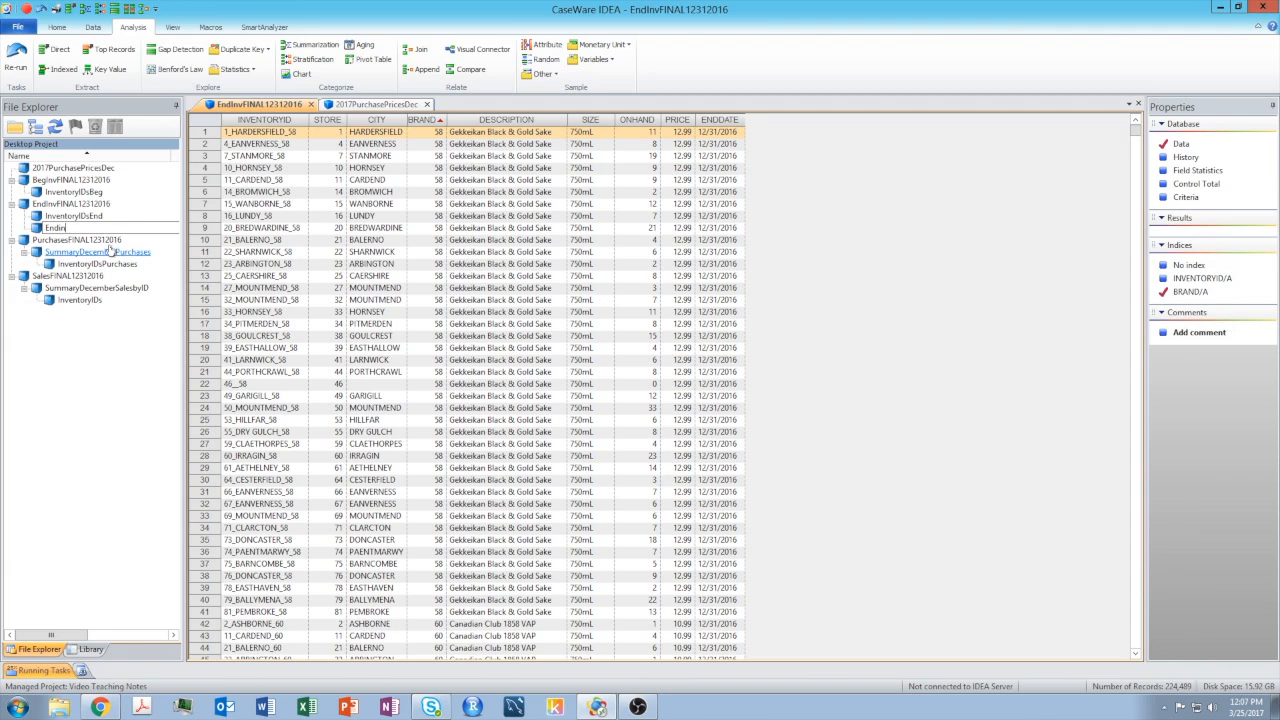
text(ventorywithPurchasePrice)
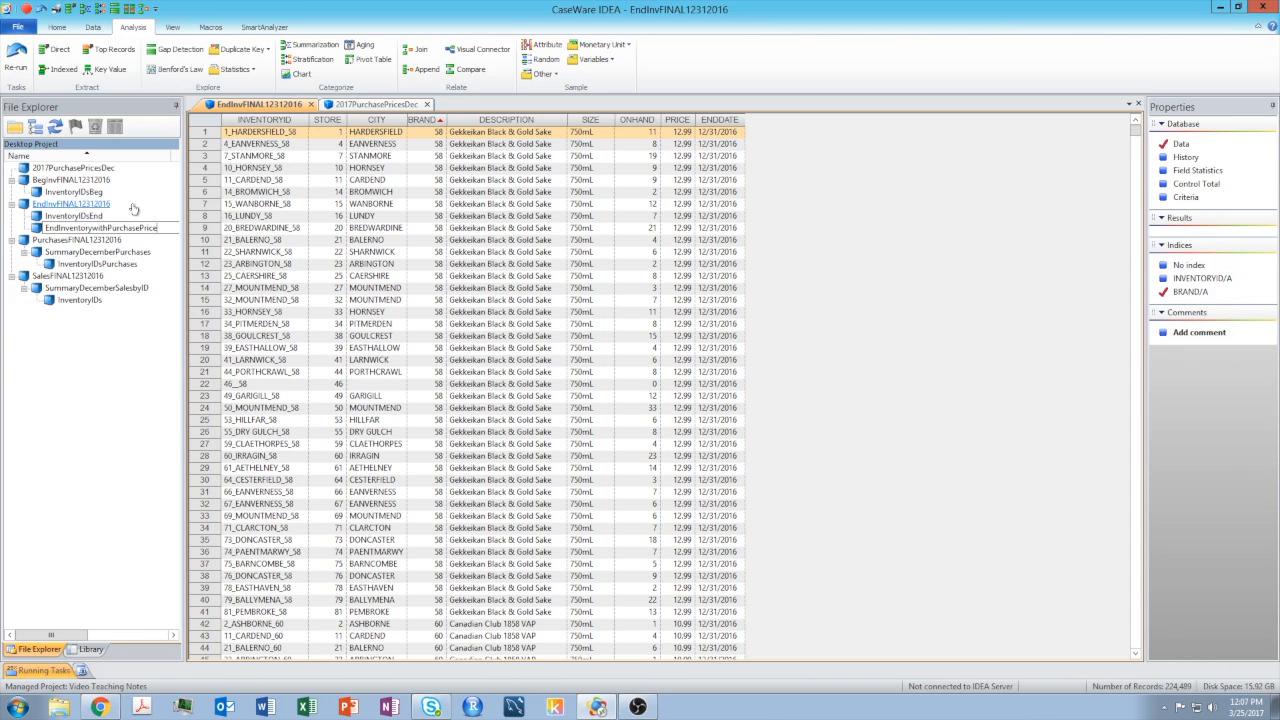
key(Return)
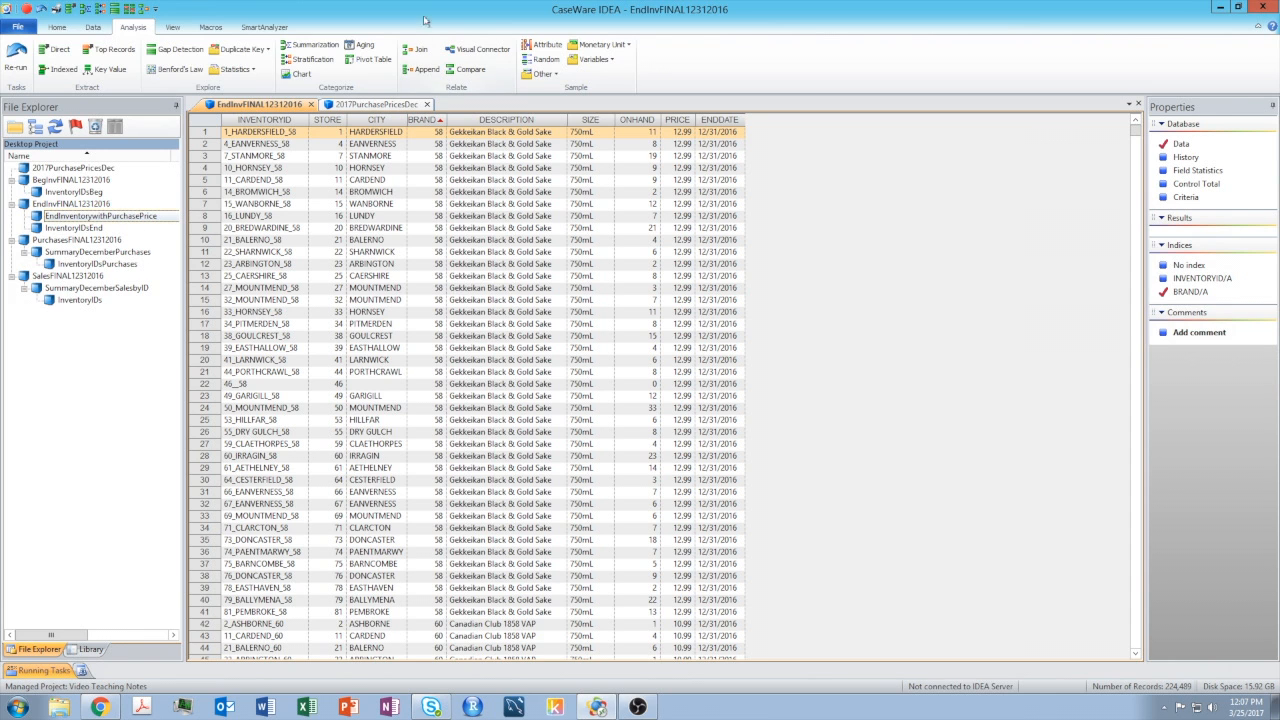
click(426, 104)
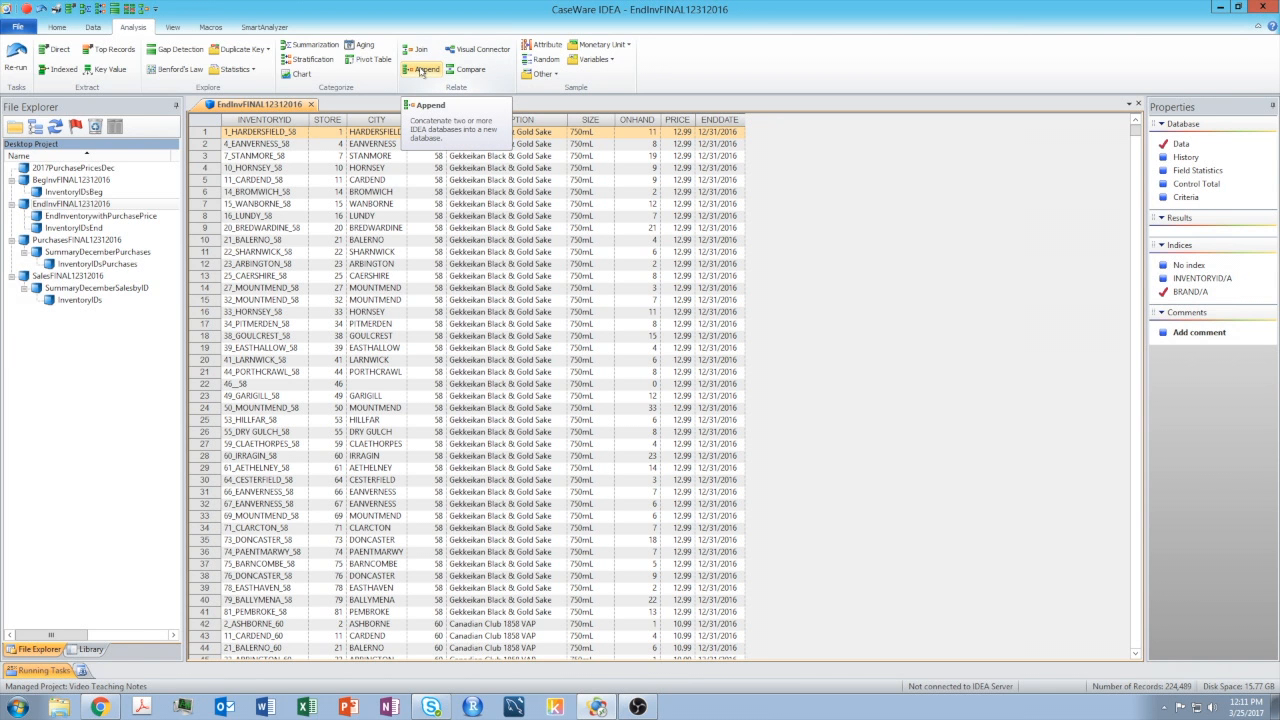
click(422, 70)
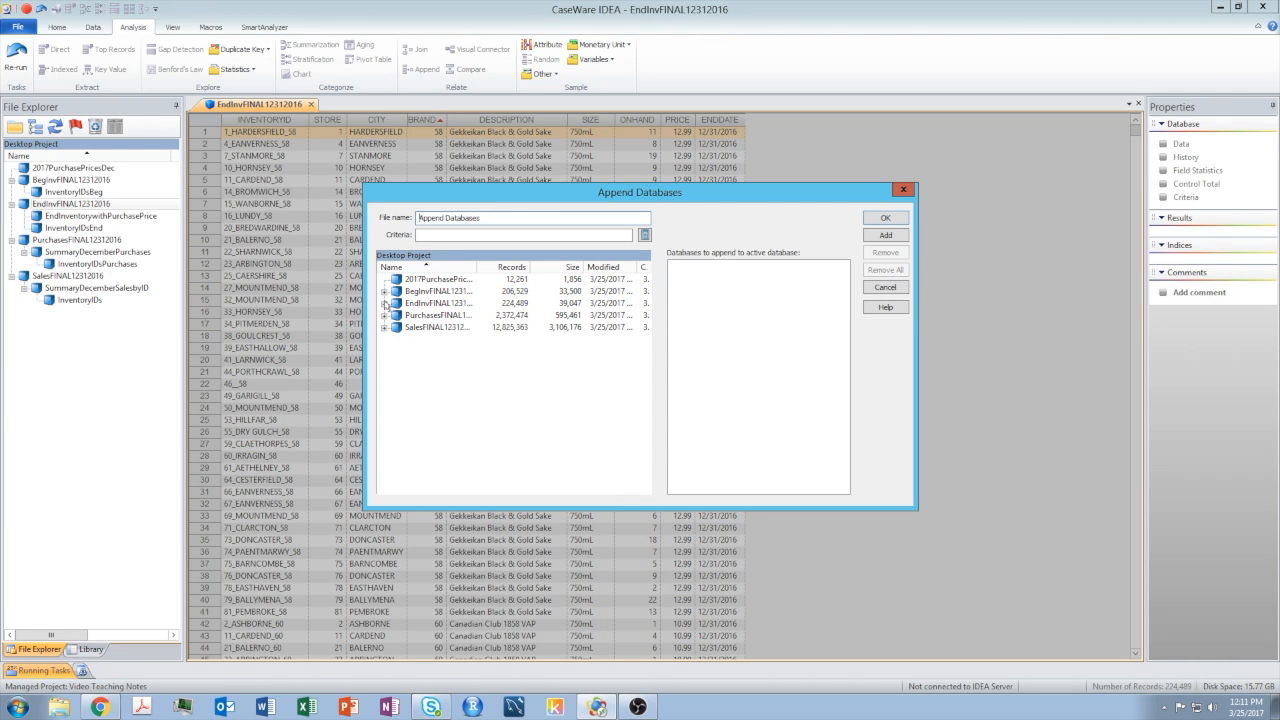
drag(485, 217, 374, 216)
text(Master IDs)
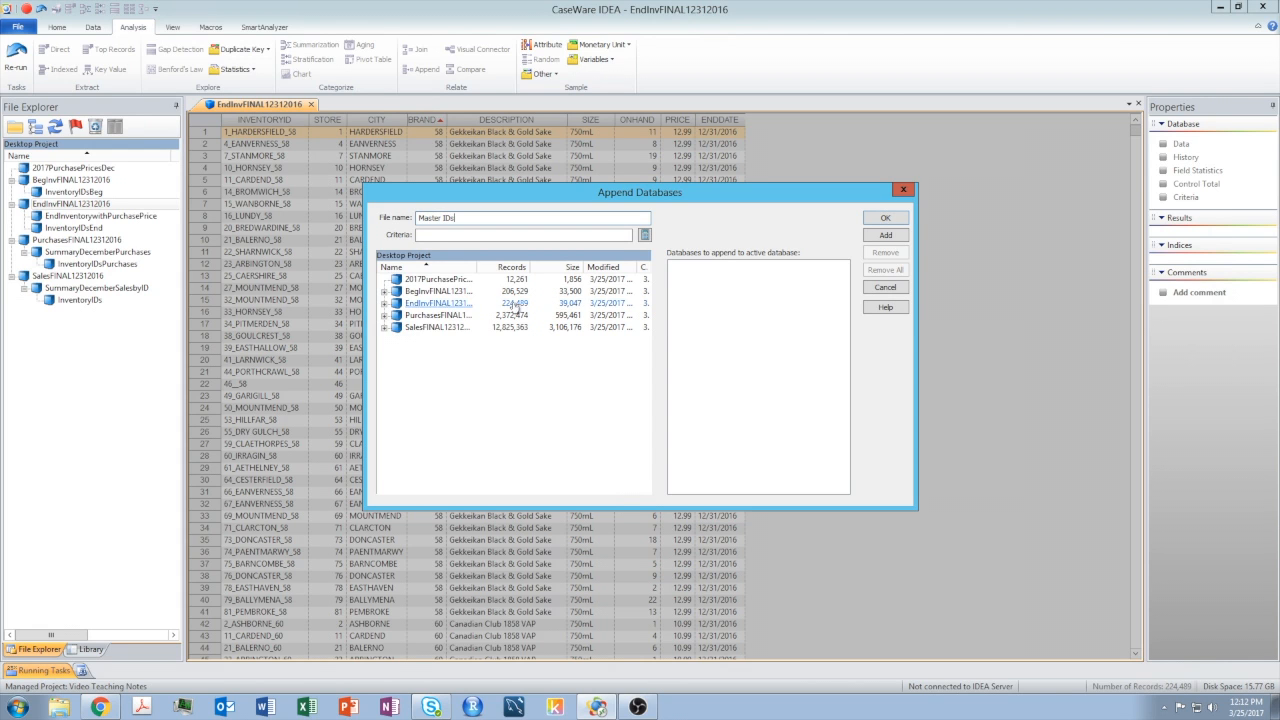
click(384, 291)
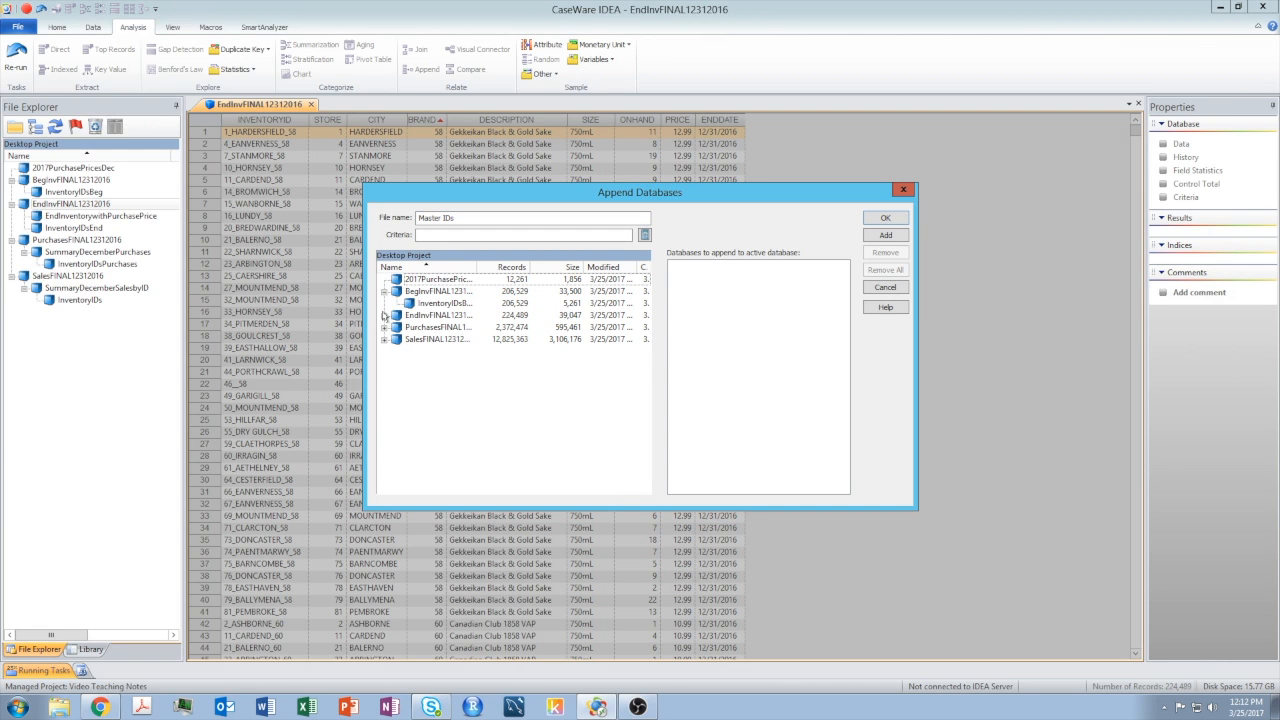
click(384, 315)
click(384, 351)
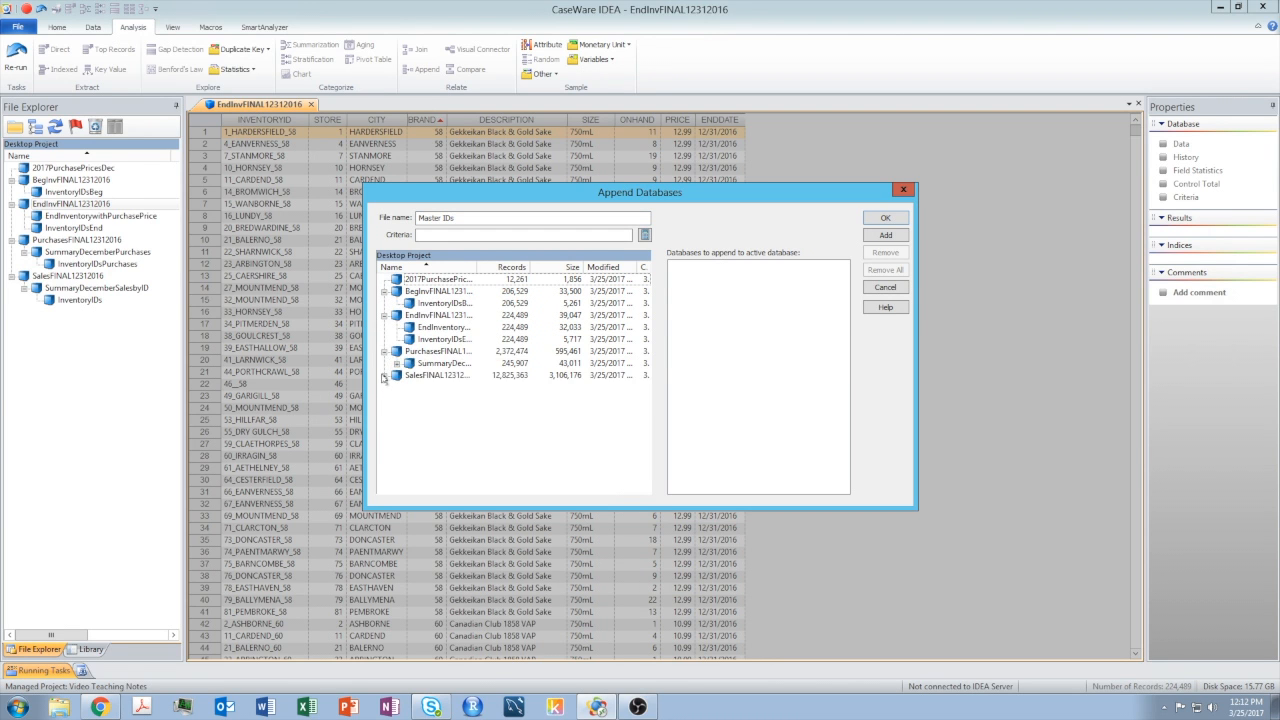
click(384, 375)
click(396, 387)
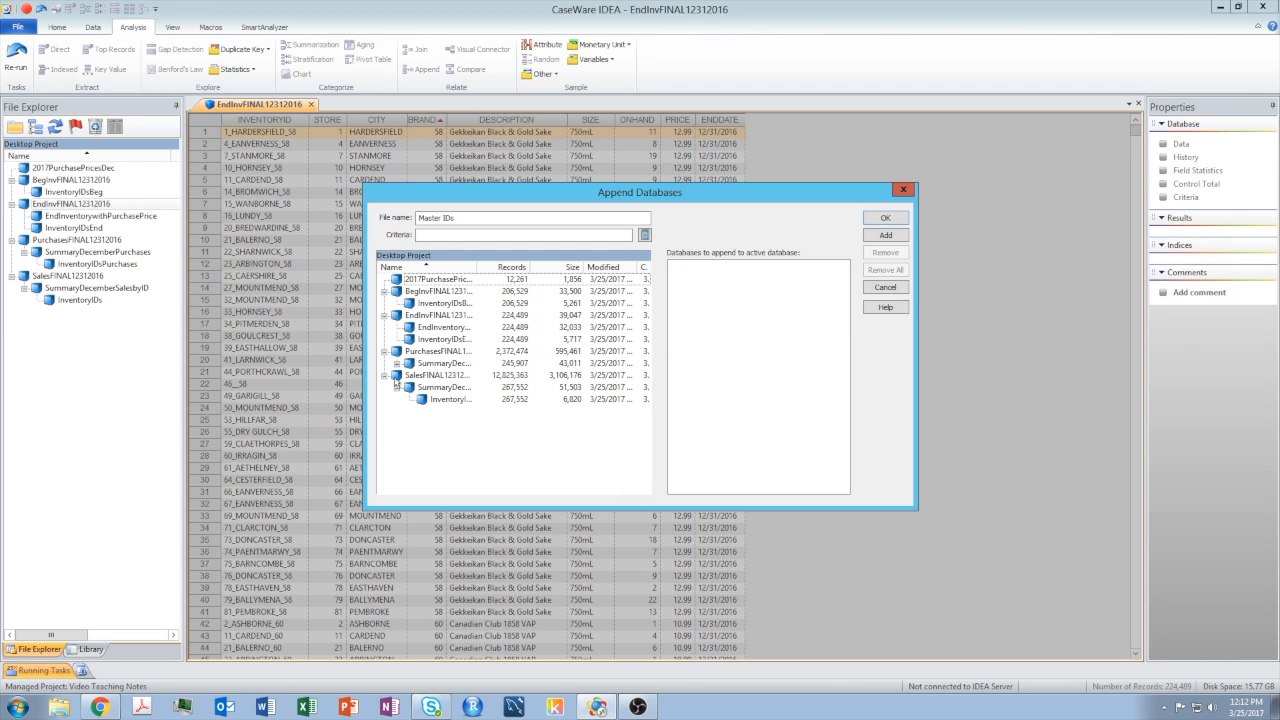
click(396, 363)
click(461, 398)
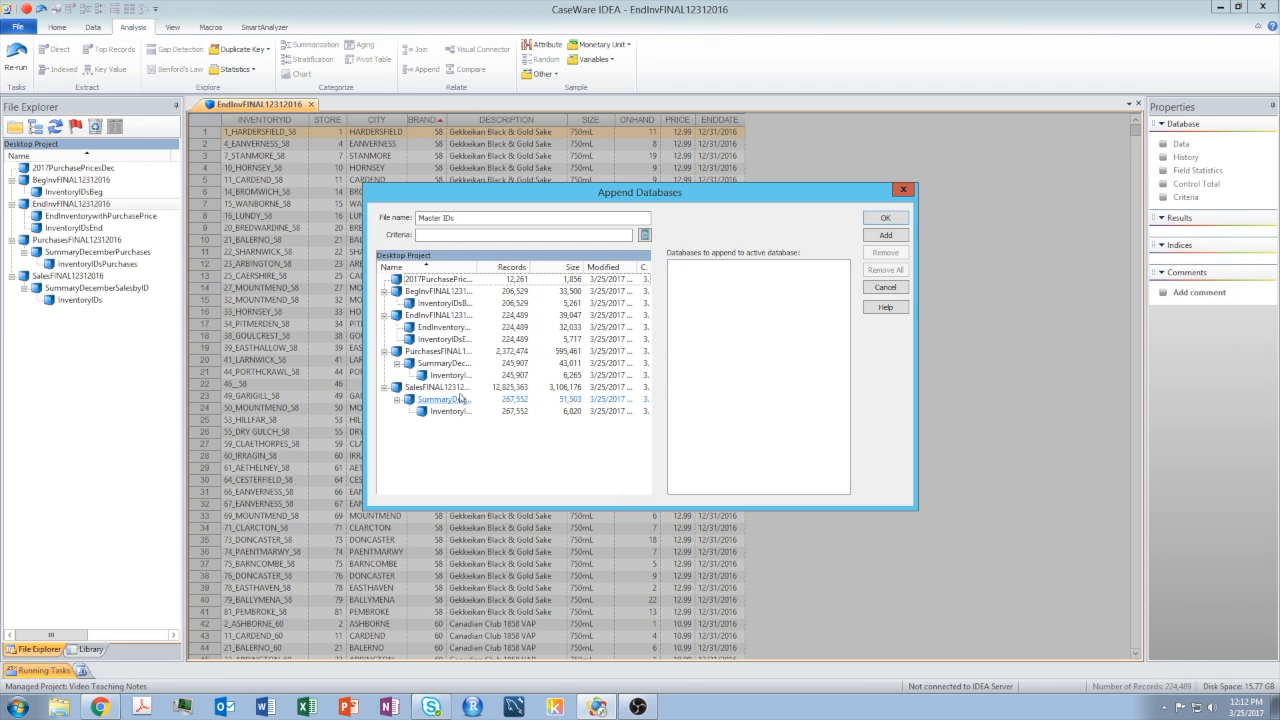
click(438, 351)
click(886, 288)
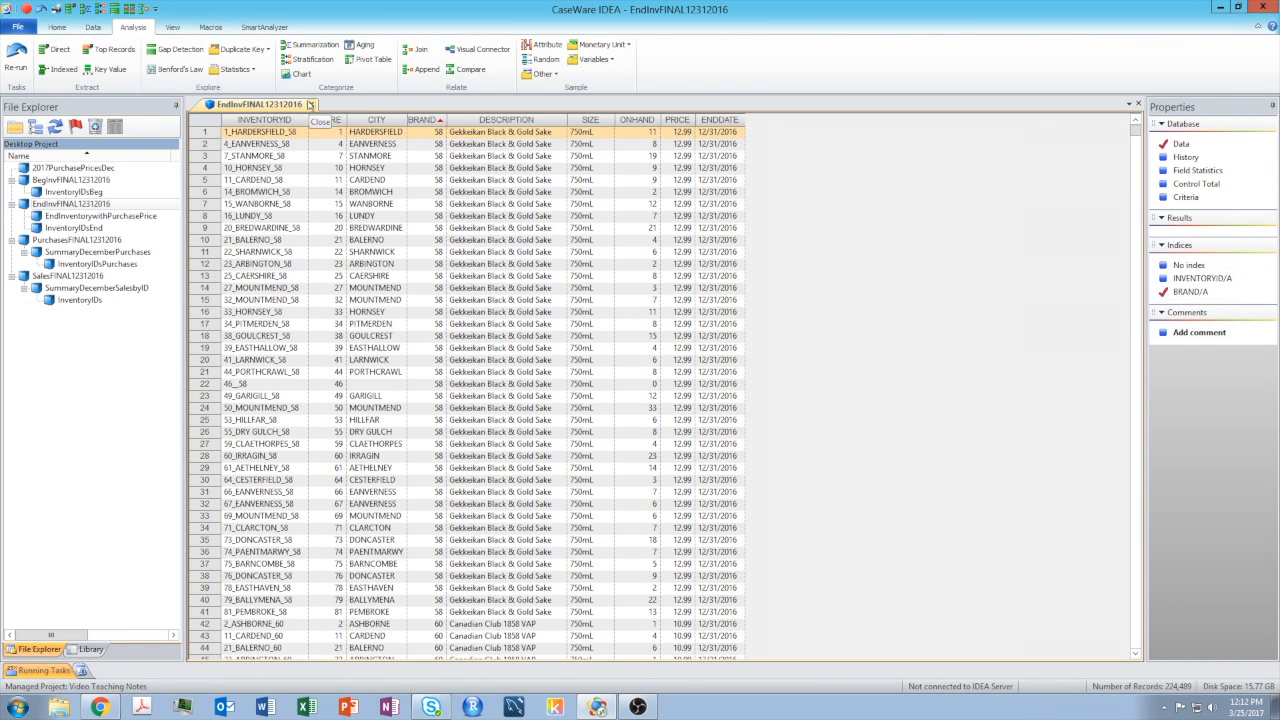
- Open InventoryIDsBeg in place of EndInvFINAL12312016 and start an append from it with the file name Master IDs
click(310, 104)
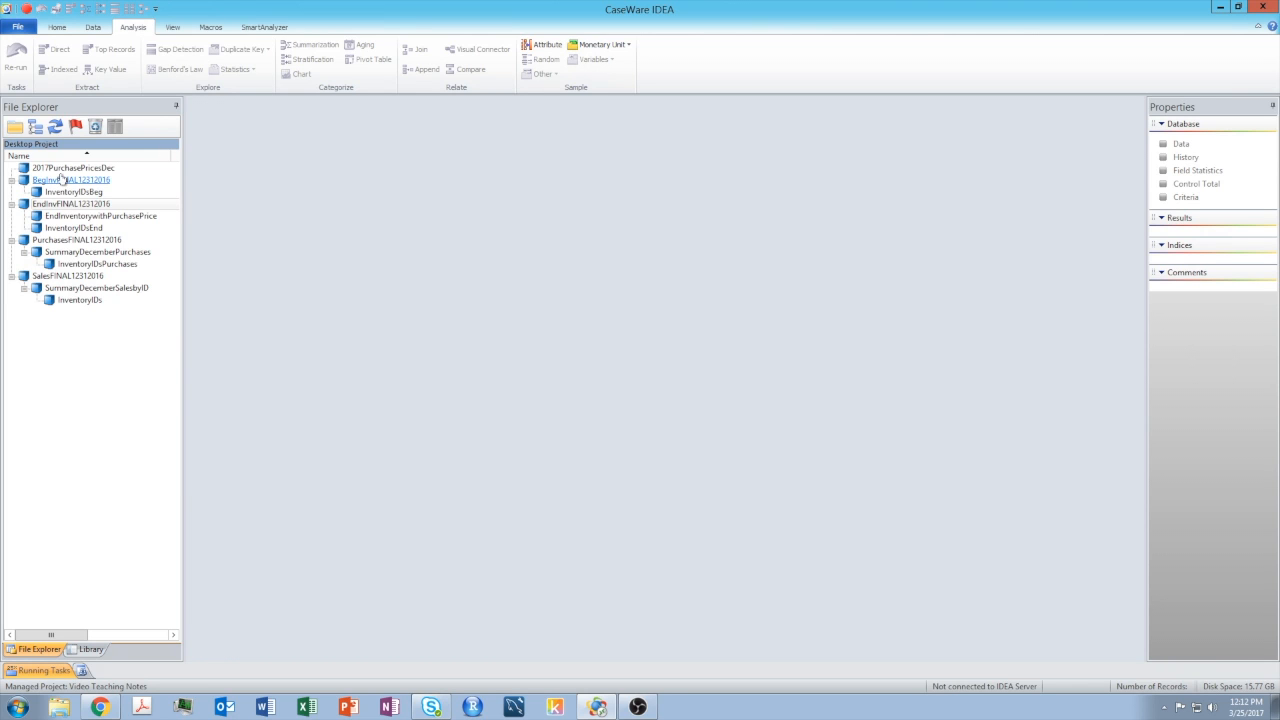
double_click(62, 193)
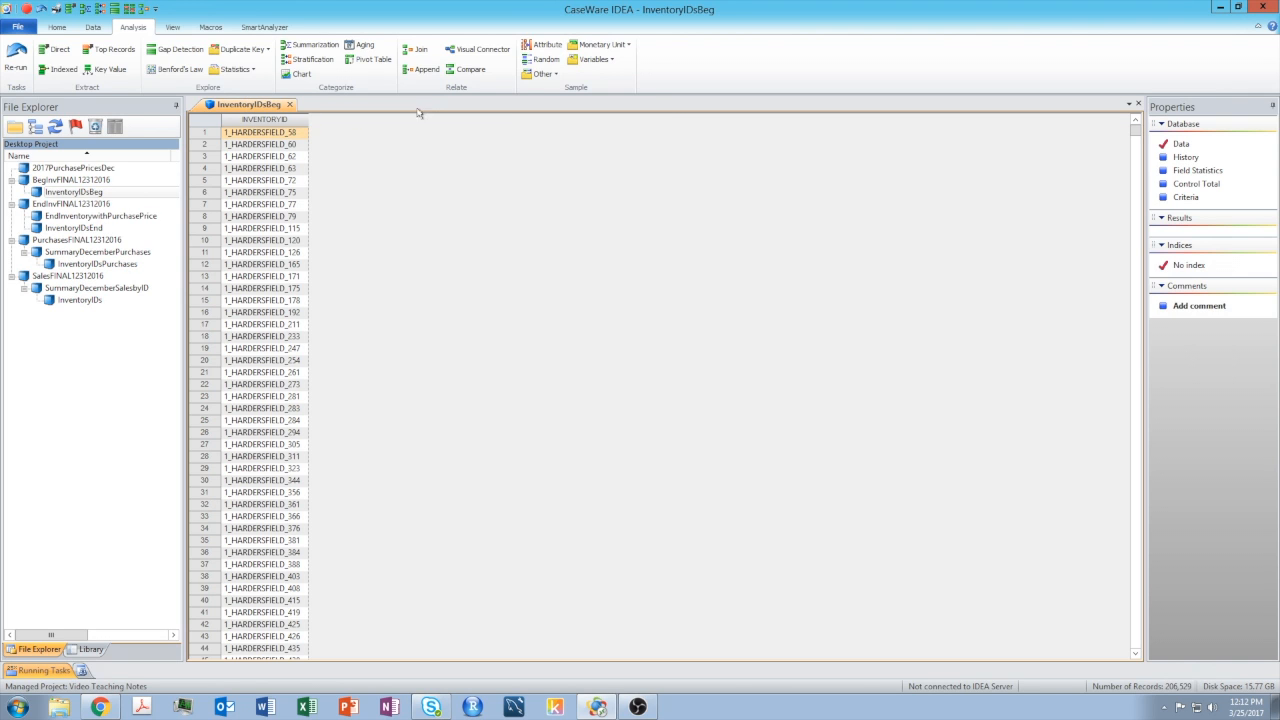
click(420, 69)
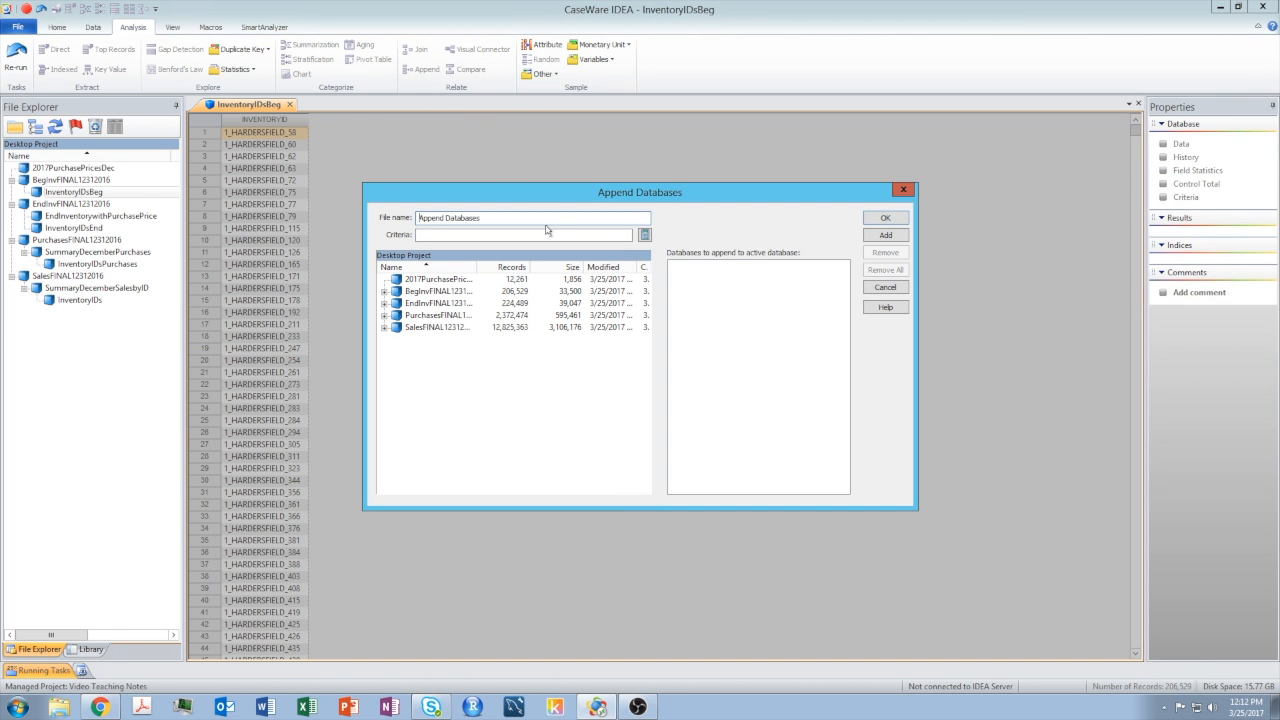
drag(535, 218, 339, 213)
text(Master IDs)
- Append the InventoryIDsEnd, InventoryIDsPurchases and InventoryIDs databases to InventoryIDsBeg and create the combined database
click(384, 291)
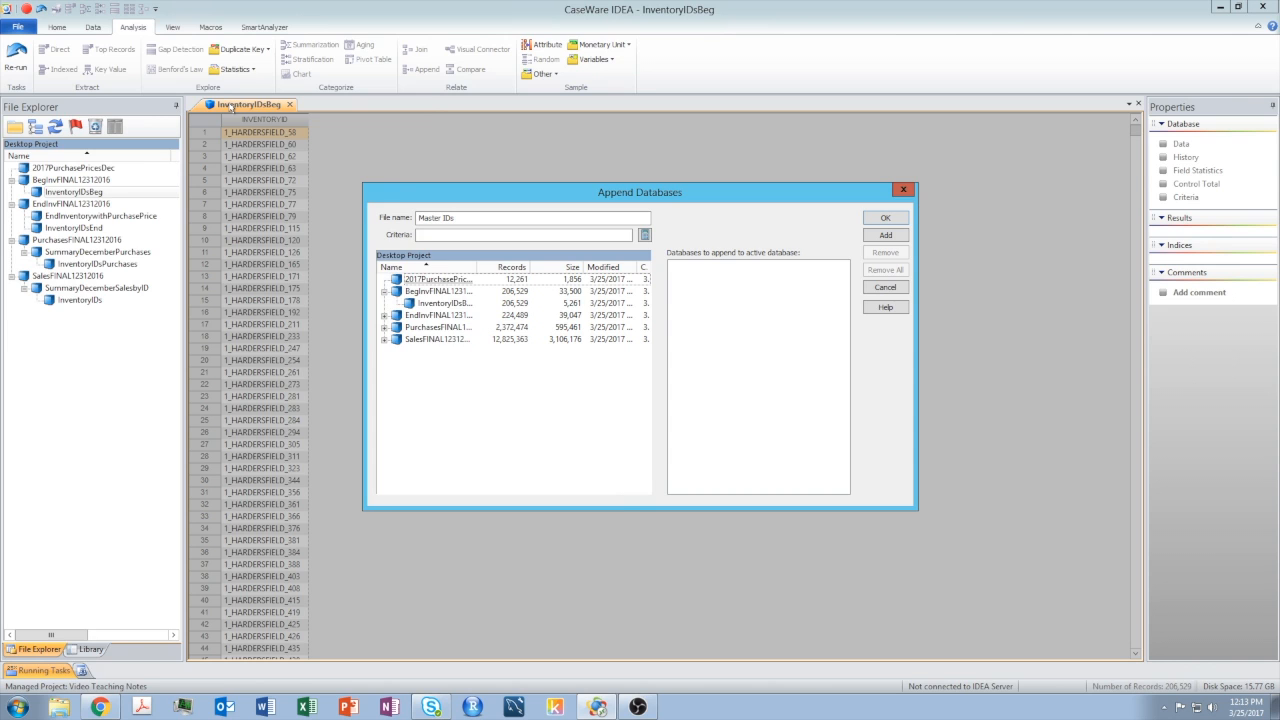
click(384, 315)
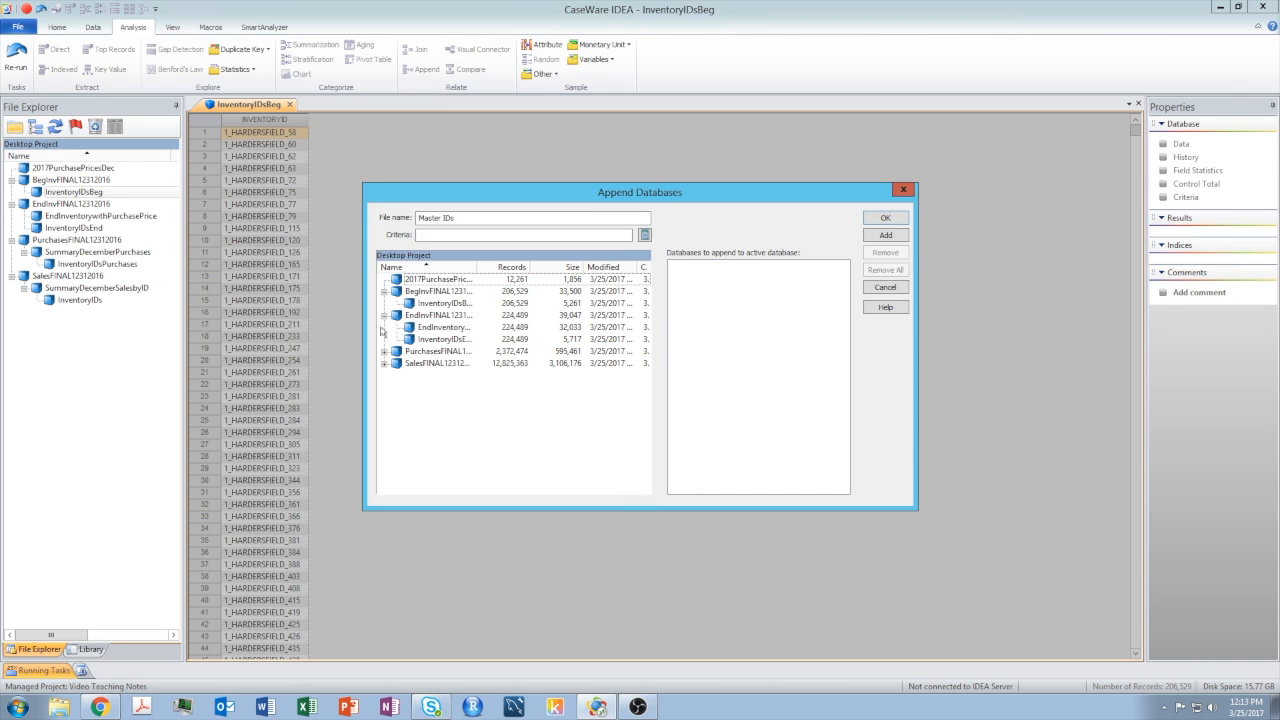
click(384, 351)
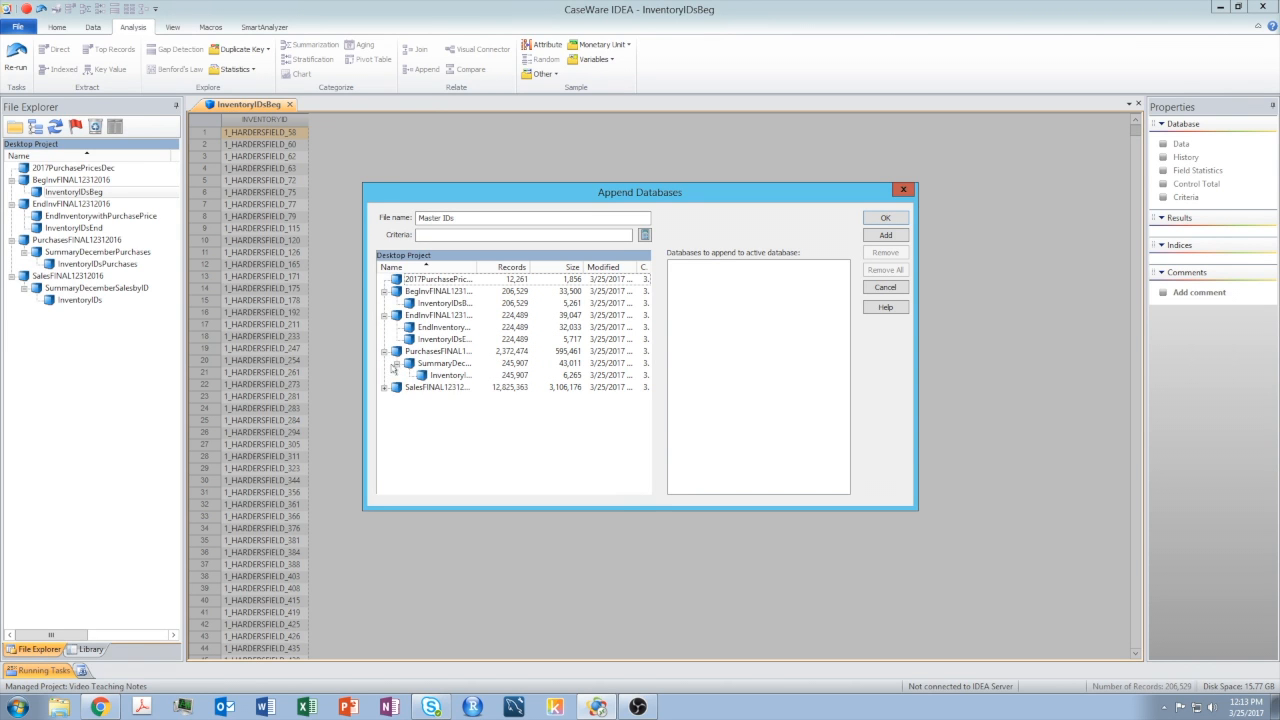
click(384, 387)
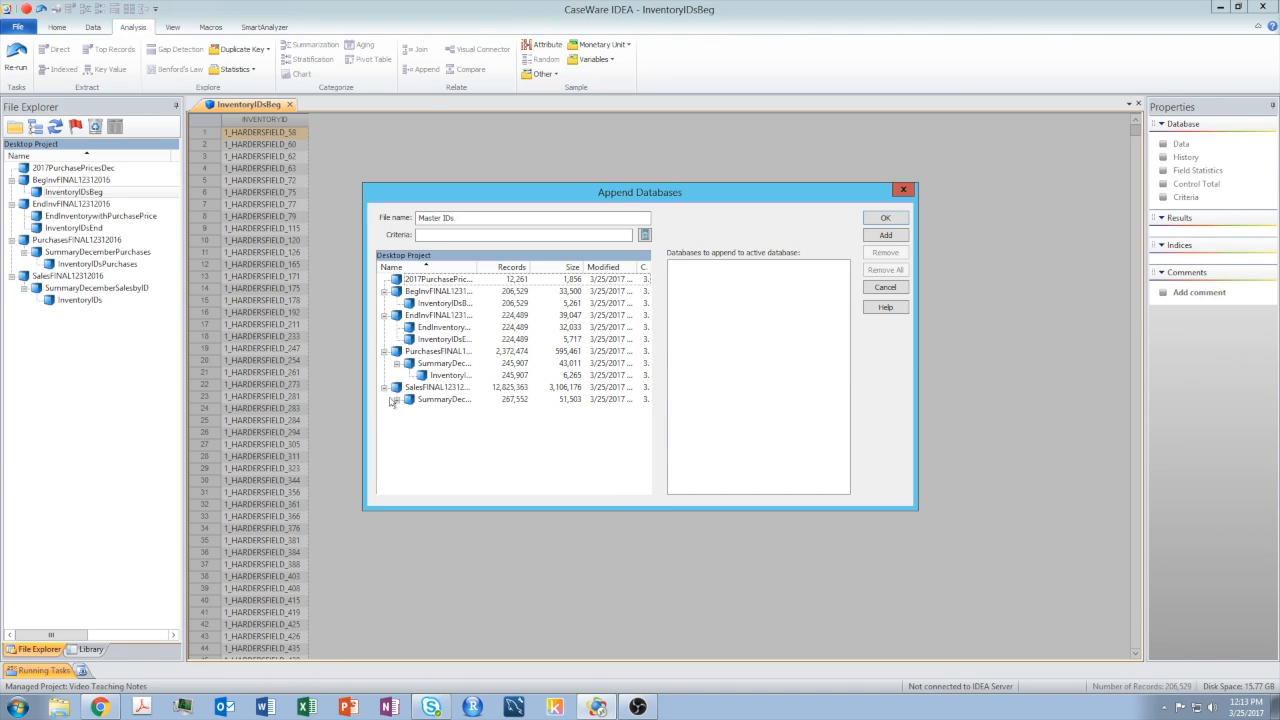
click(395, 400)
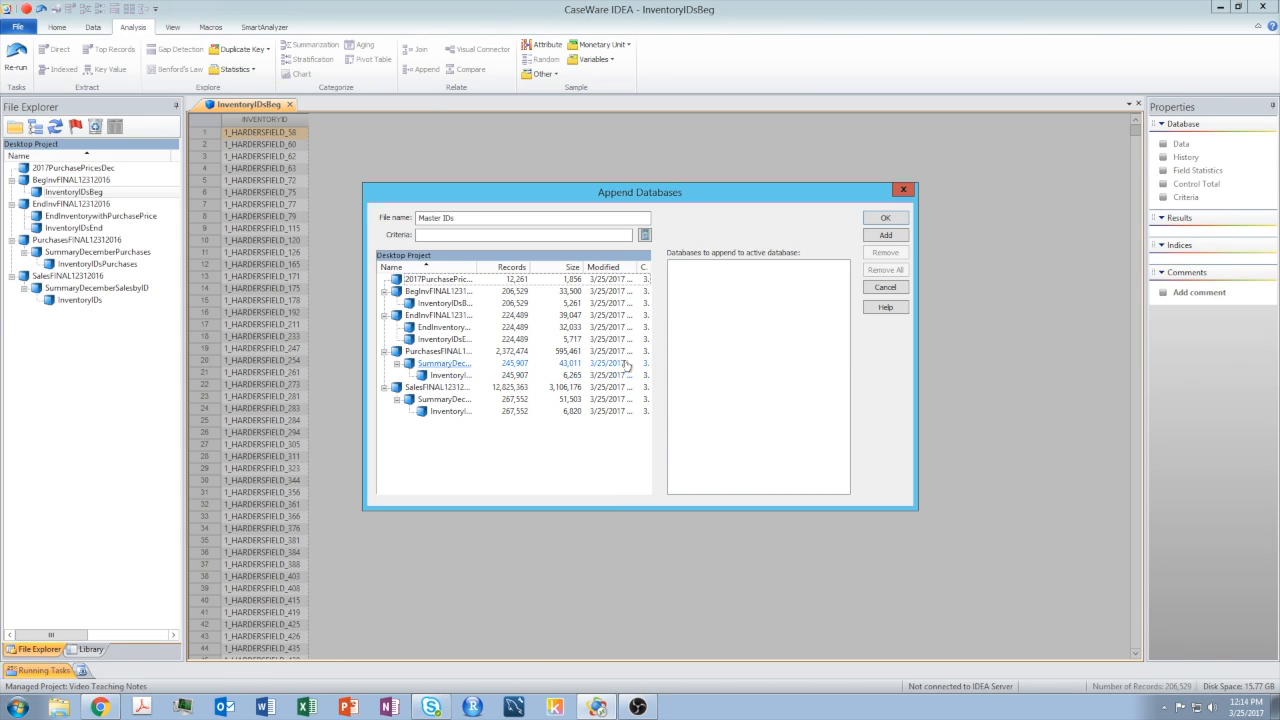
click(445, 341)
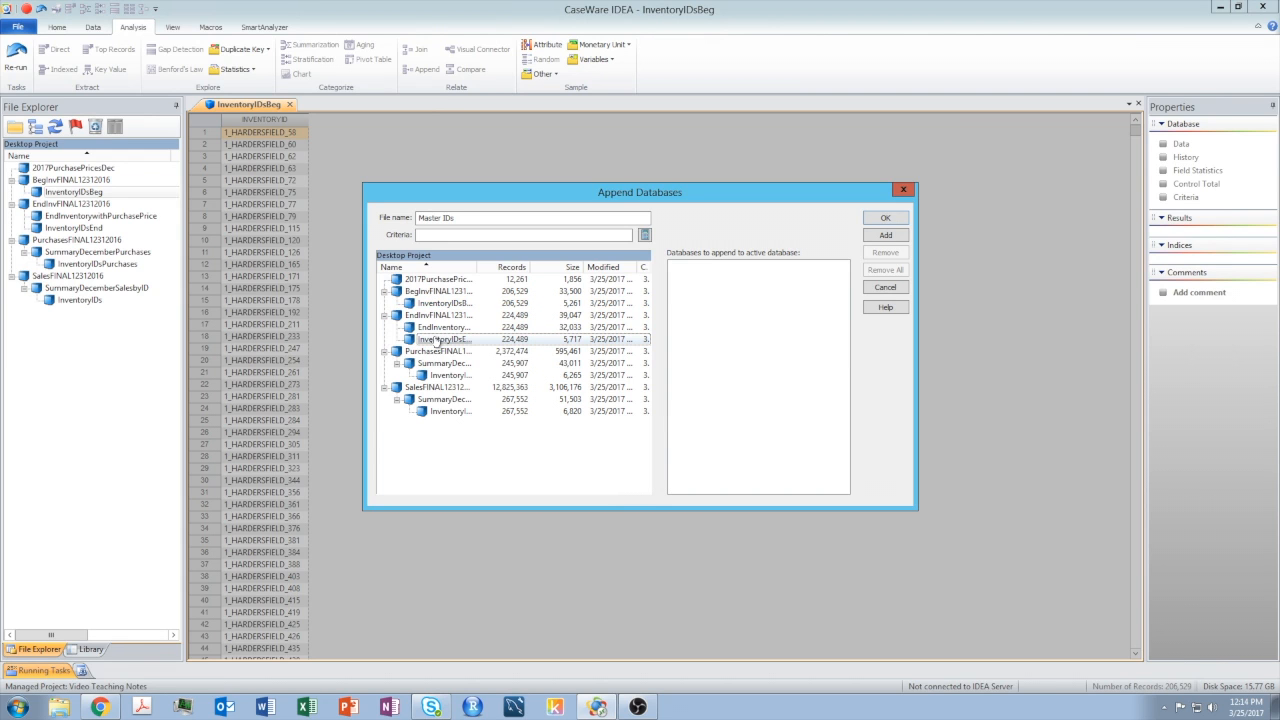
click(888, 235)
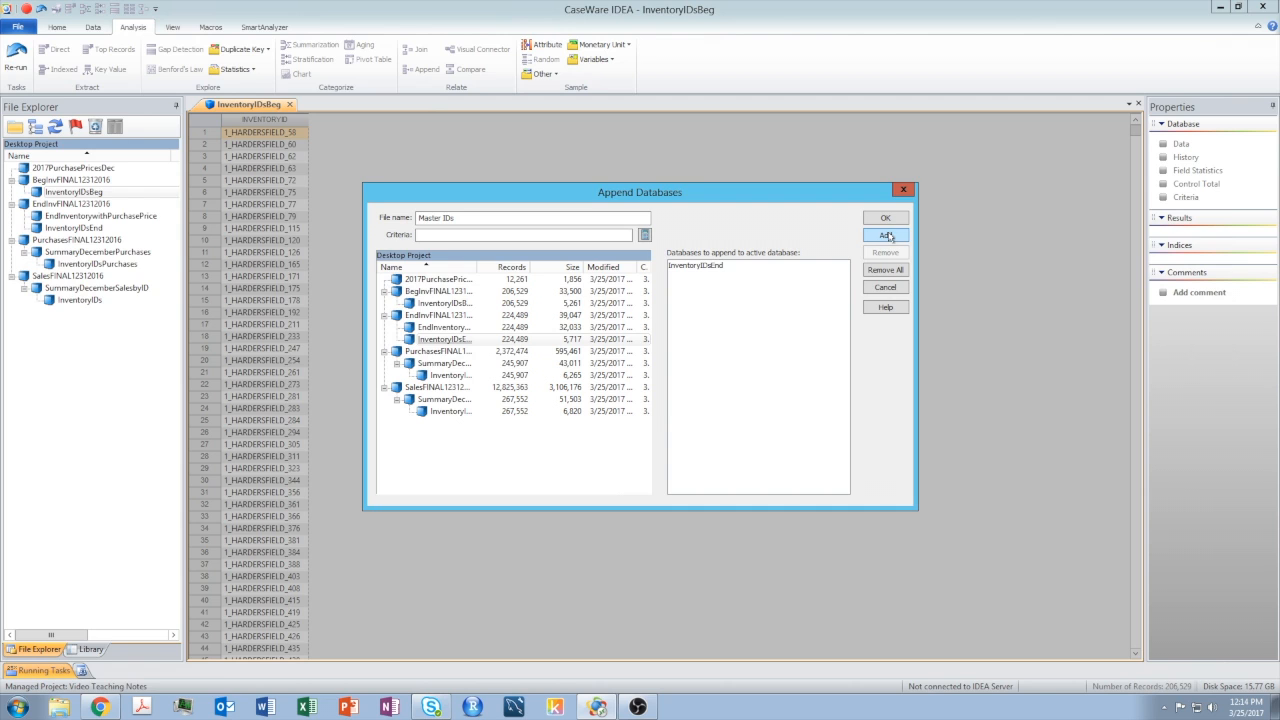
click(440, 375)
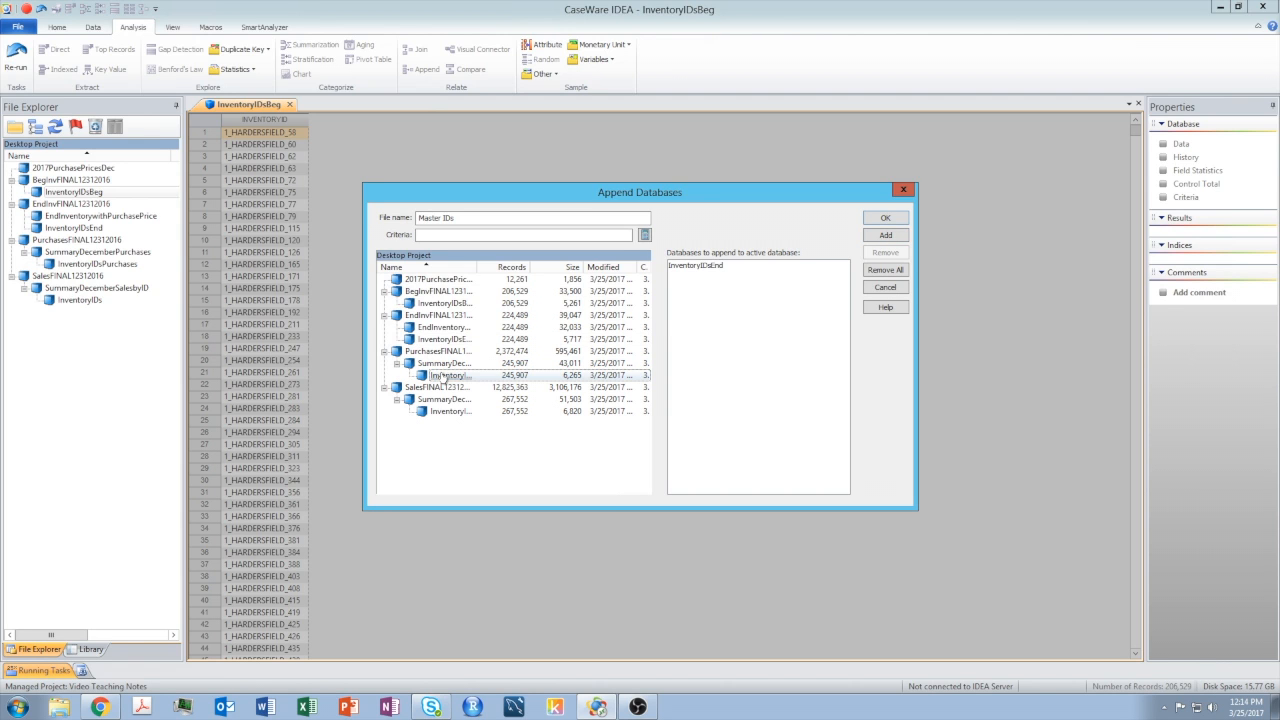
click(884, 235)
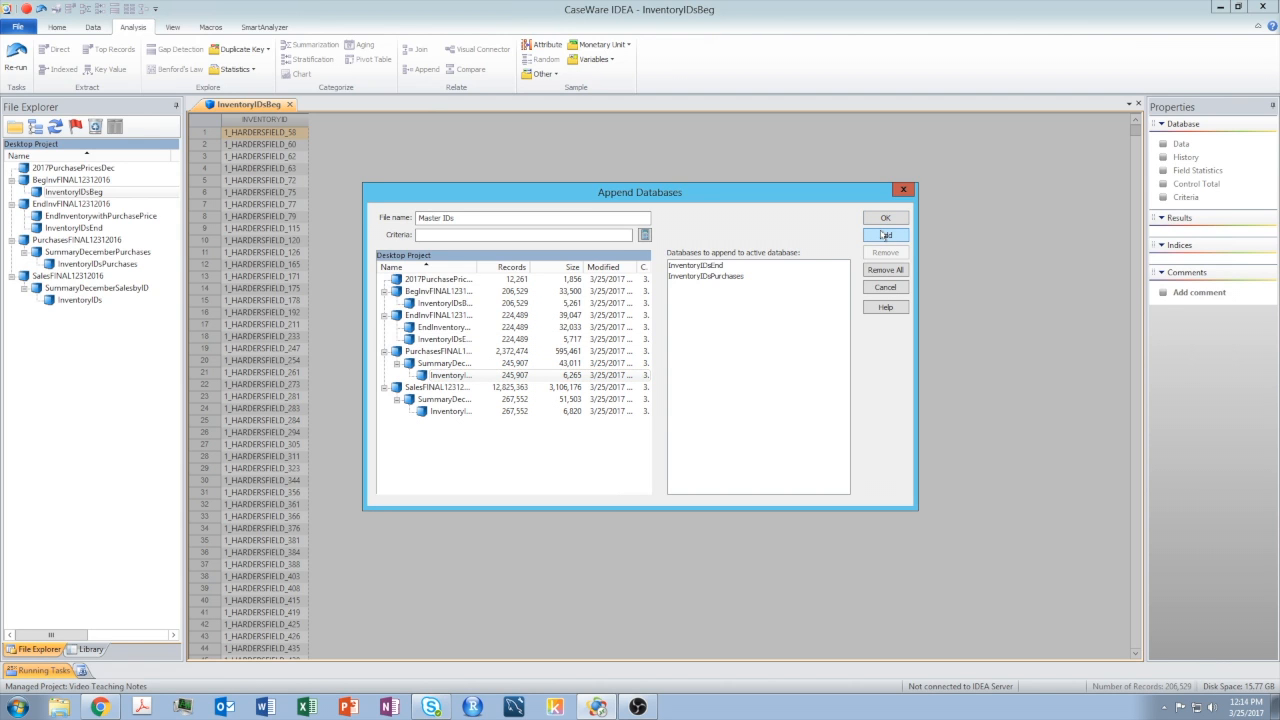
click(462, 411)
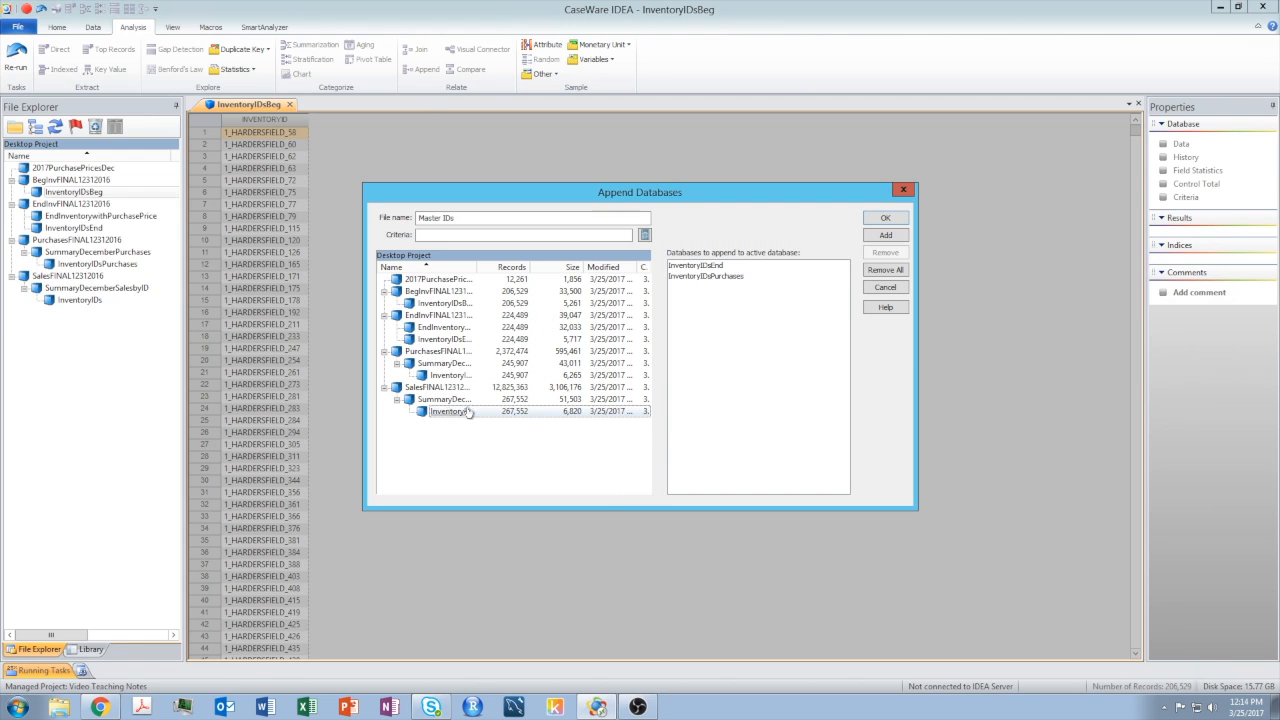
click(886, 236)
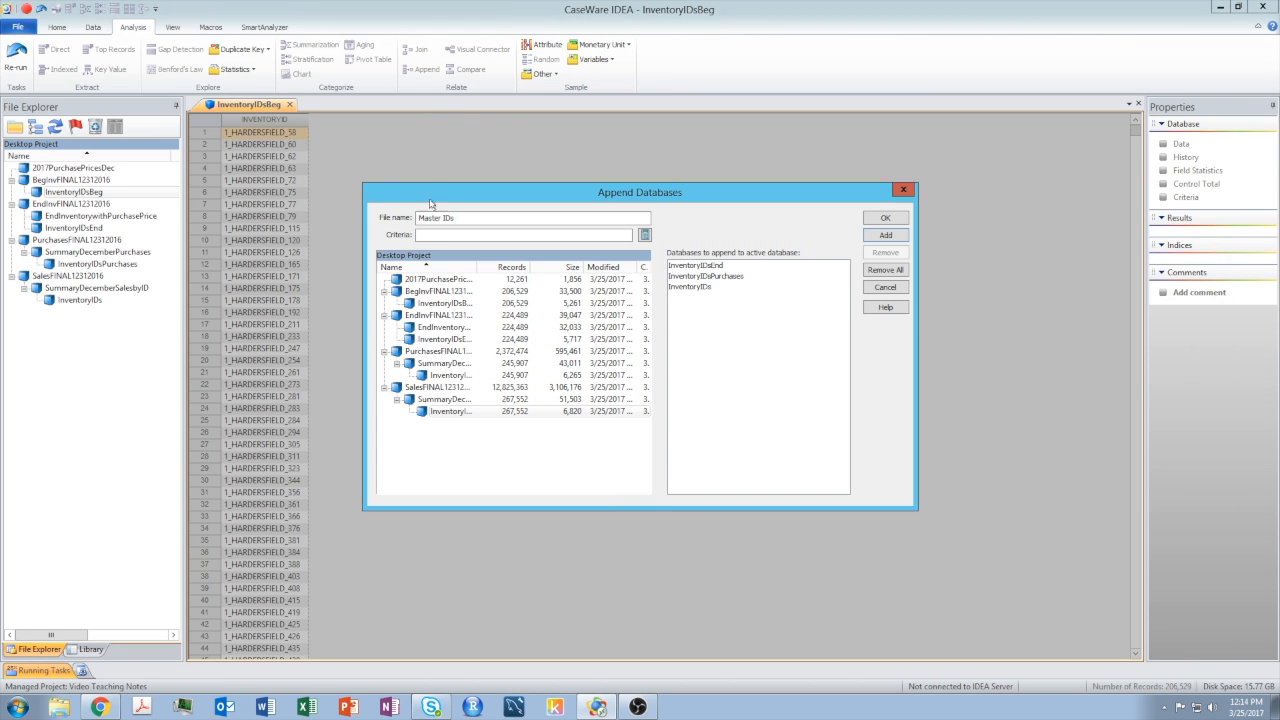
click(886, 218)
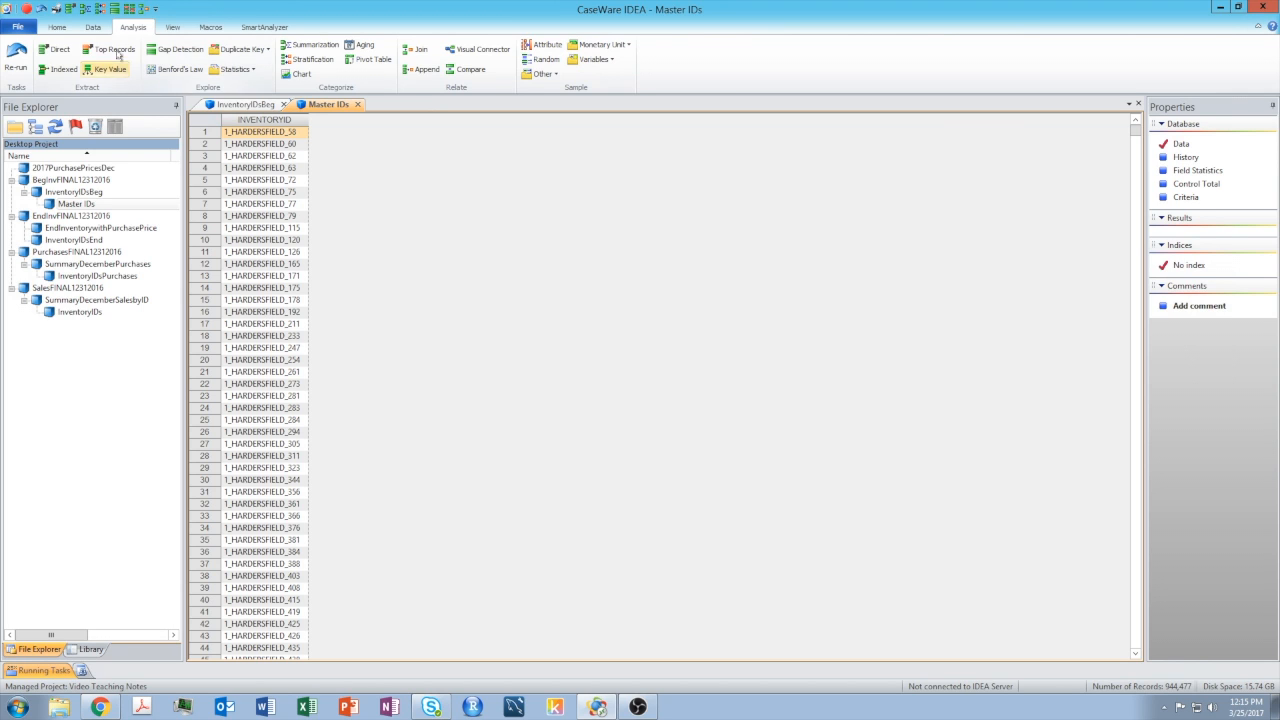
- Create a new index on the INVENTORYID field of the Master IDs database in ascending order
click(95, 29)
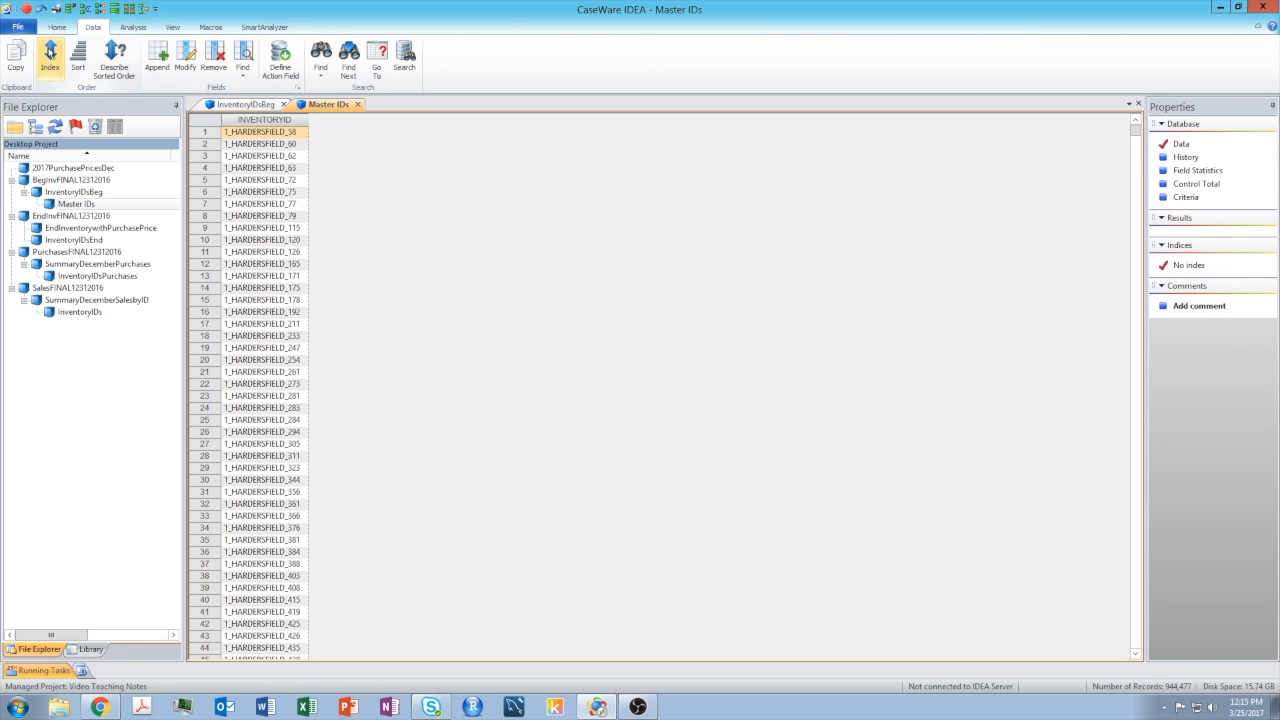
click(49, 50)
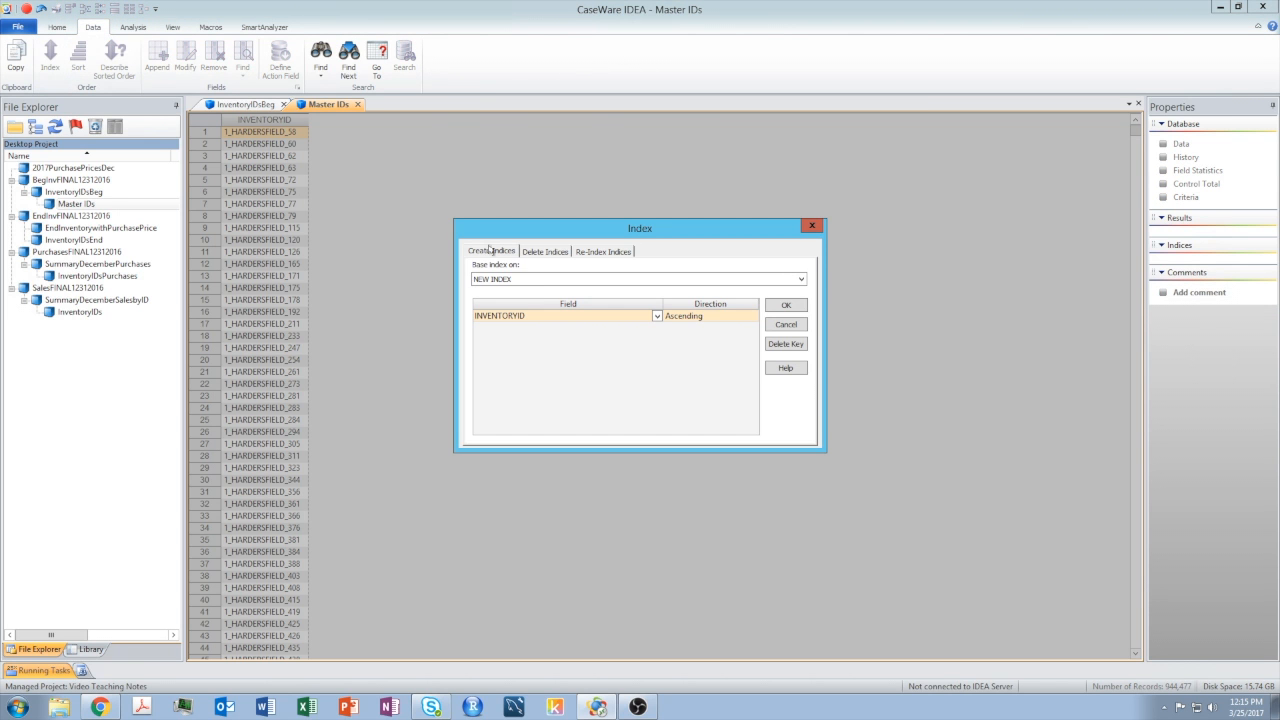
click(785, 305)
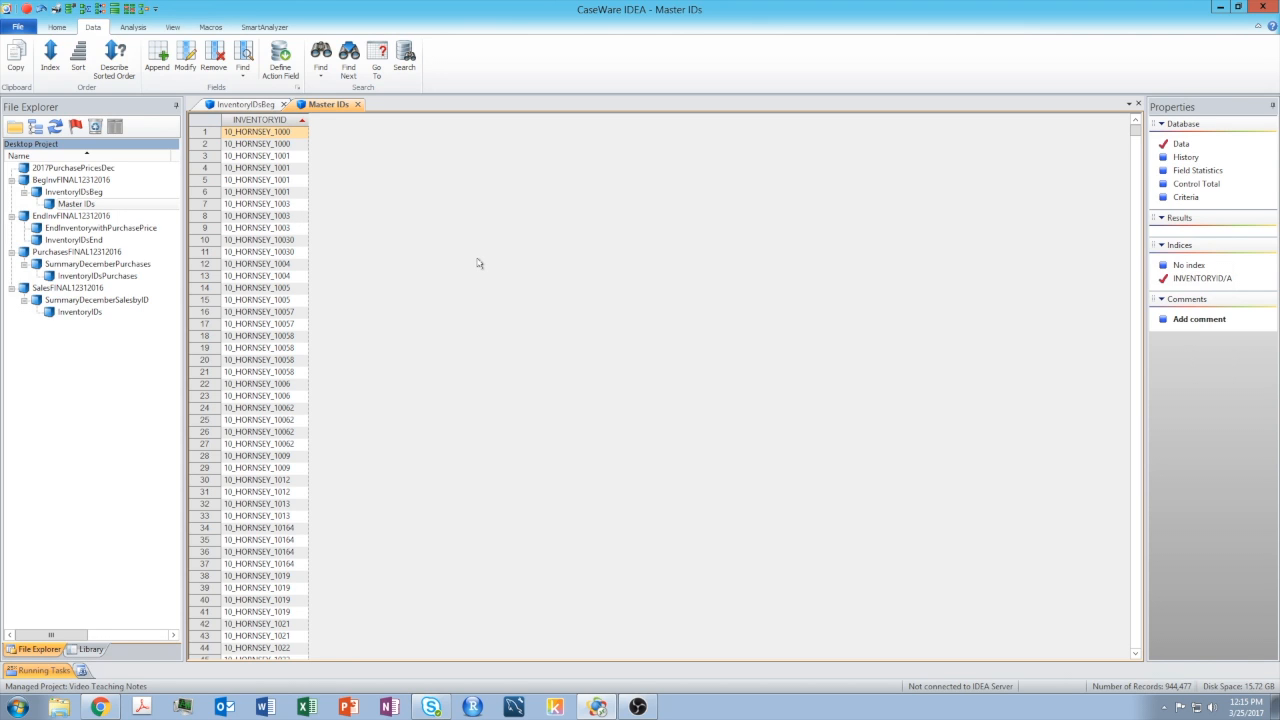
- Summarize the Master IDs database by INVENTORYID into a new database with the file name MasterIDFinal
click(133, 27)
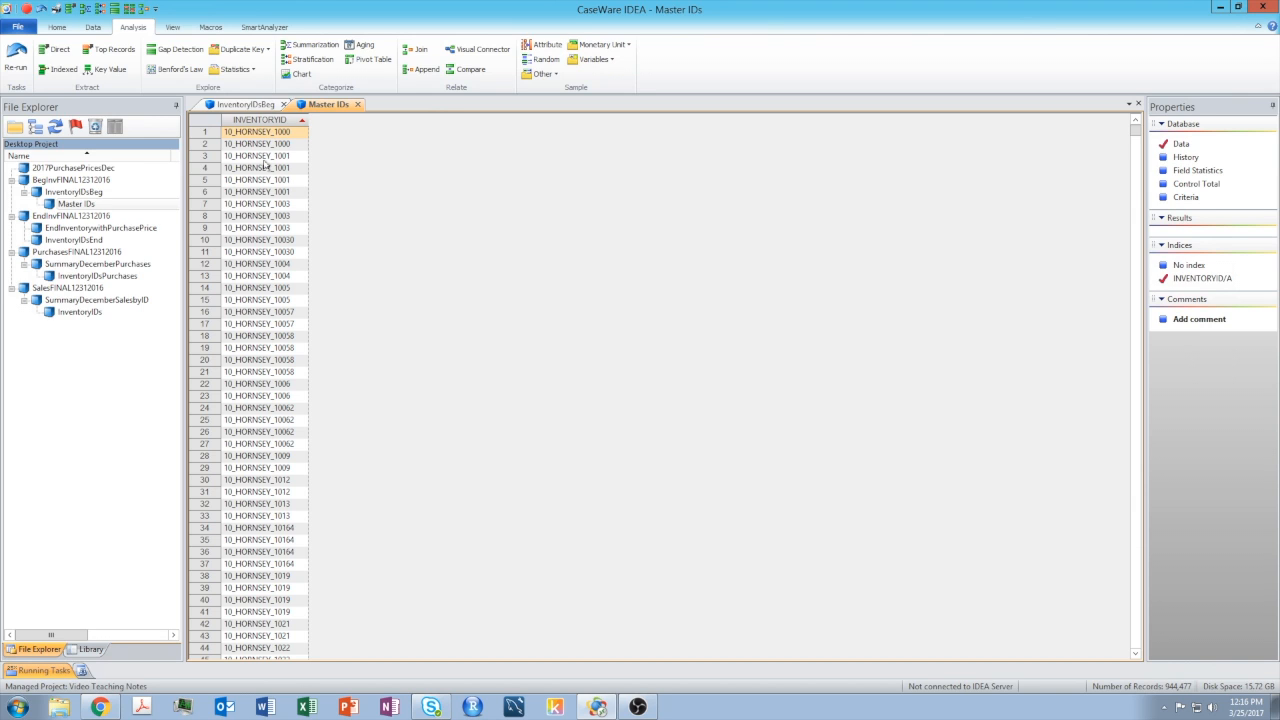
click(316, 45)
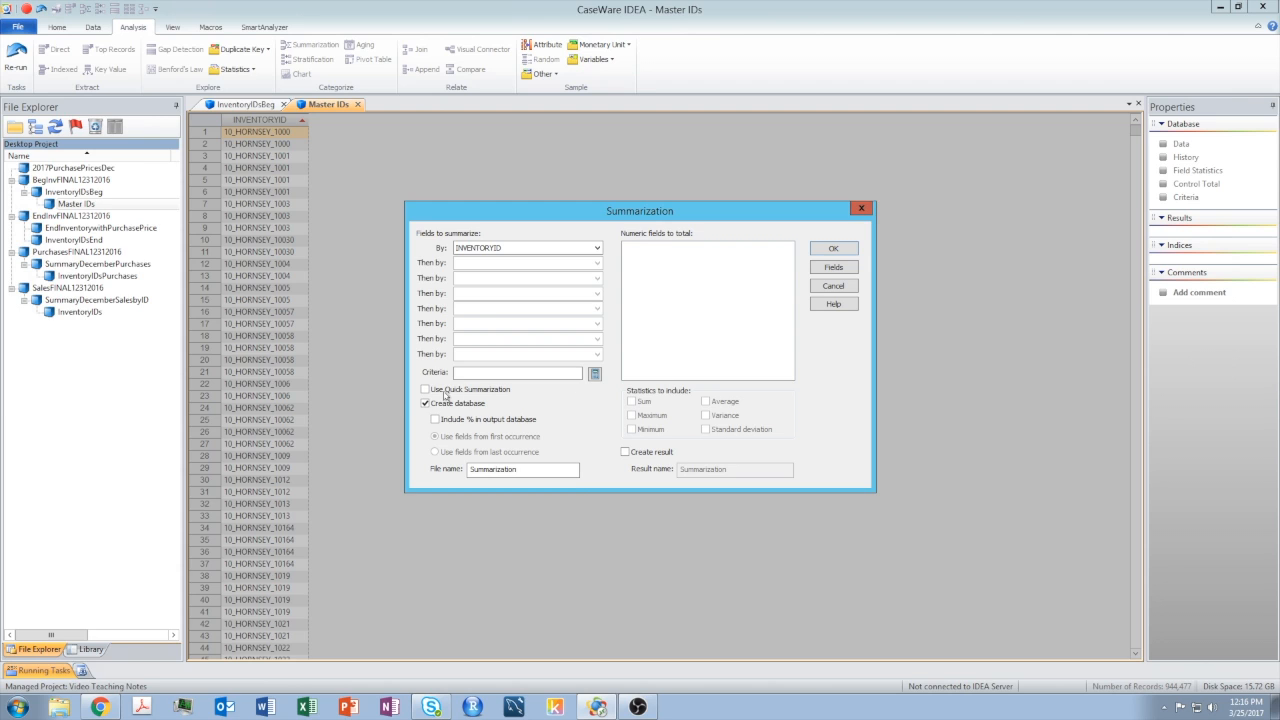
double_click(561, 471)
text(MasterIDFinal)
click(835, 249)
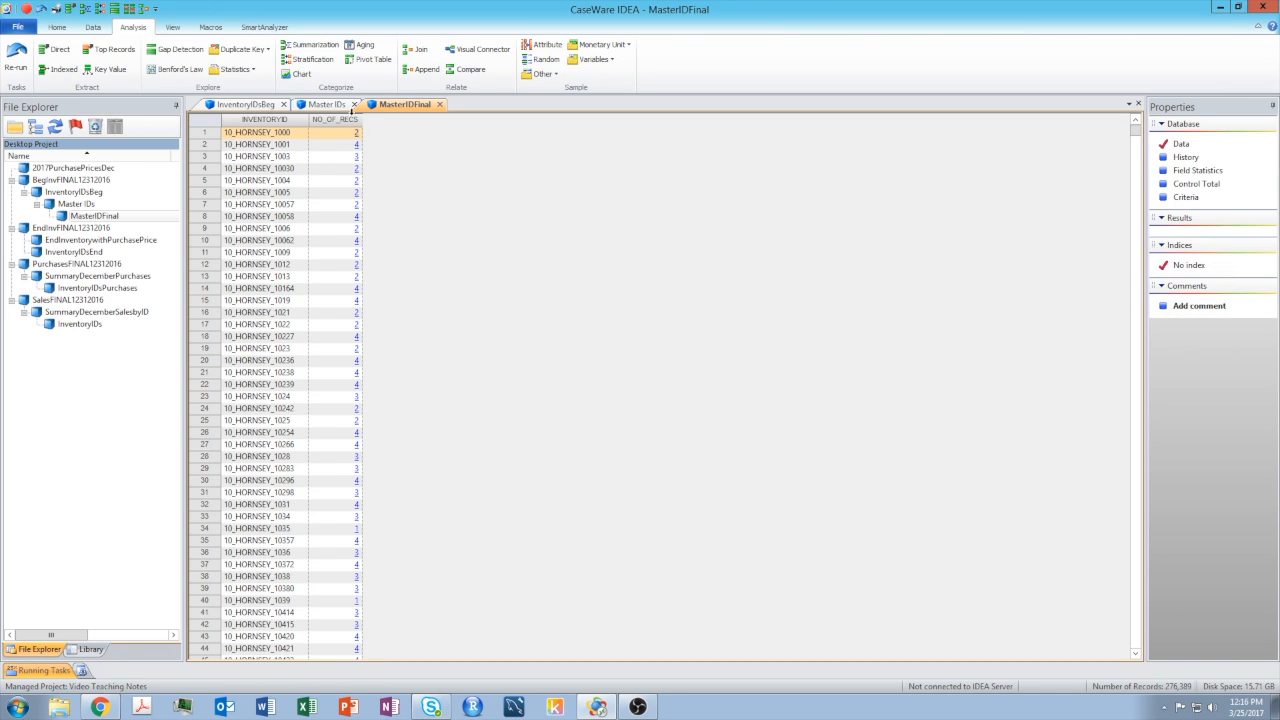
mouse_move(328, 120)
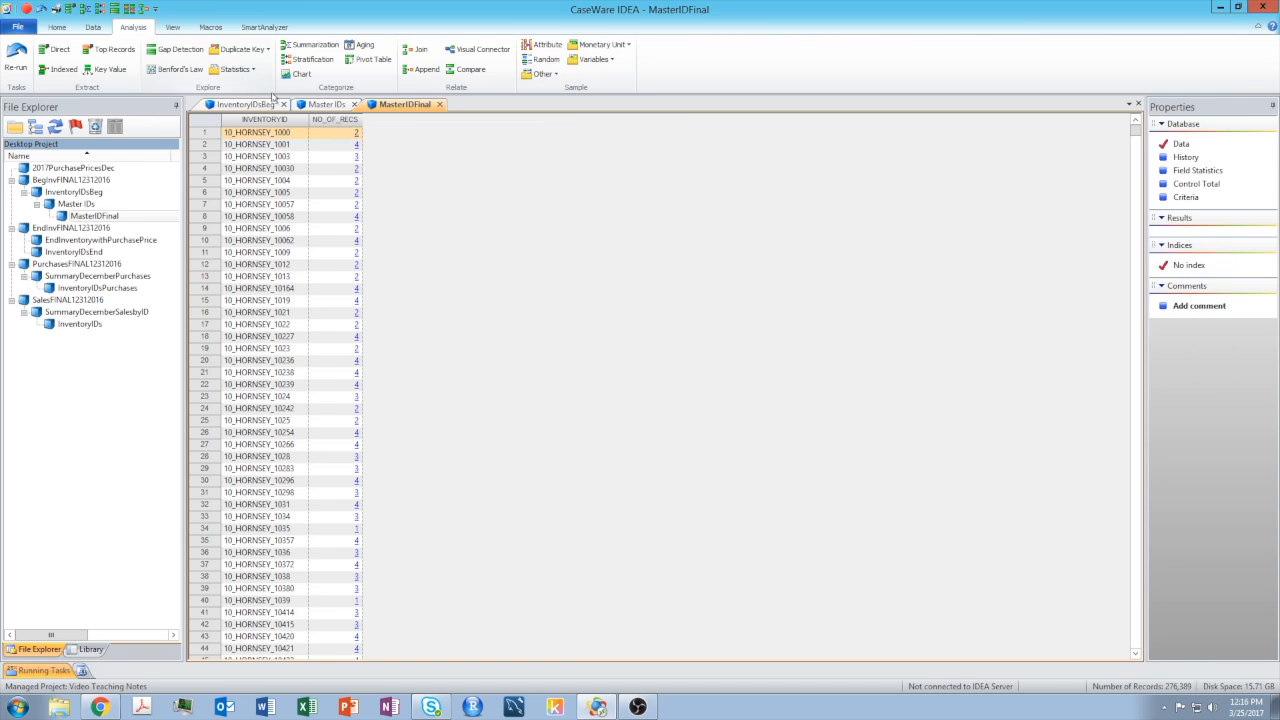